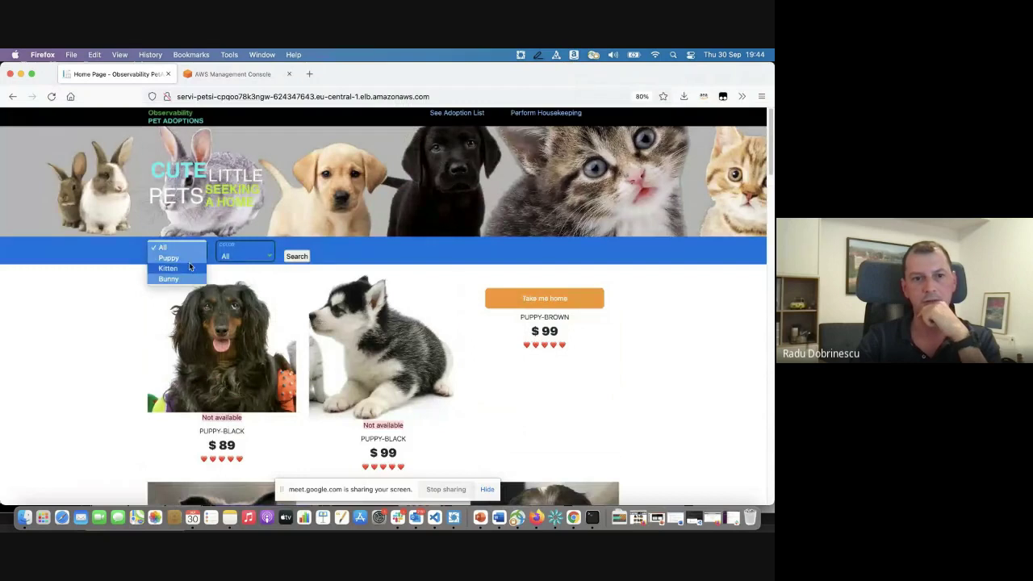
# Step: Filter the pet list to kittens and adopt the $99 black kitten by submitting the prefilled payment form
pyautogui.click(189, 268)
pyautogui.click(297, 257)
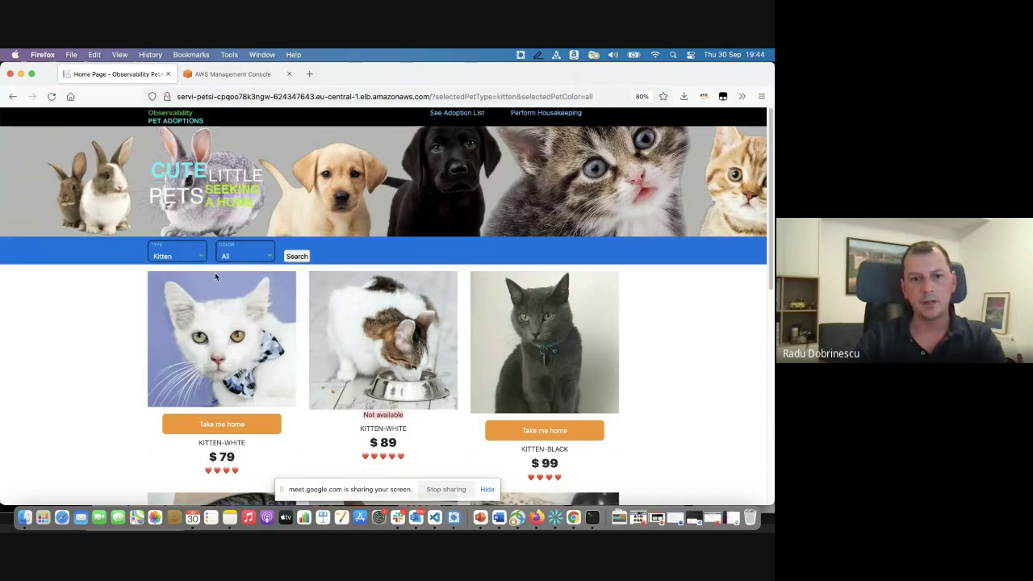
pyautogui.click(544, 430)
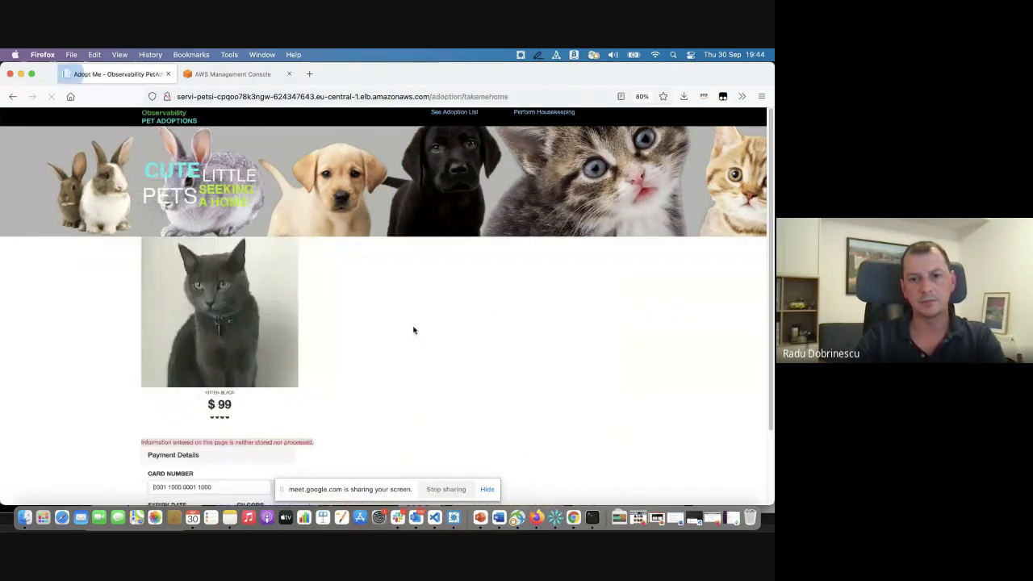
pyautogui.scroll(-2, 411, 329)
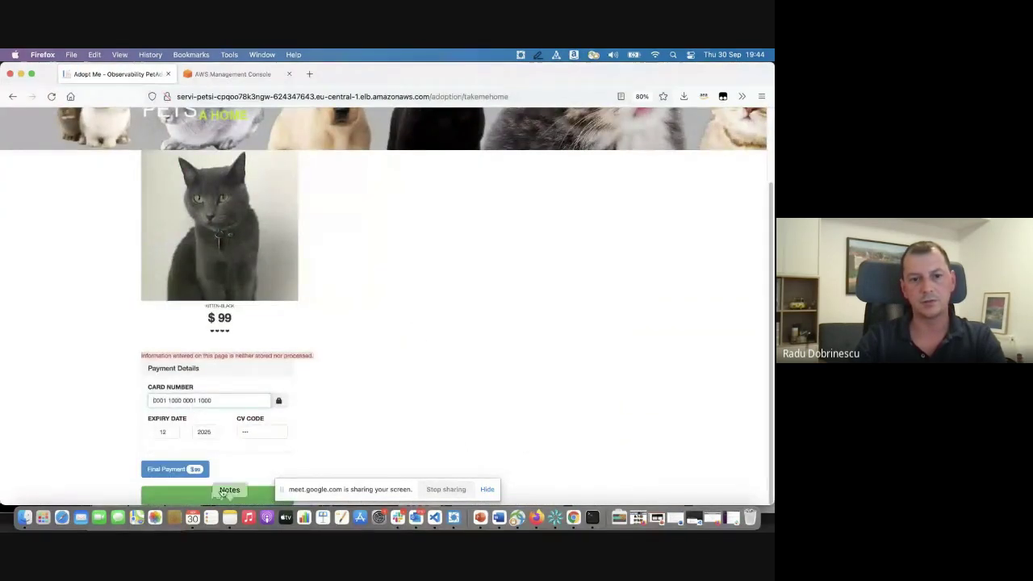
pyautogui.click(257, 494)
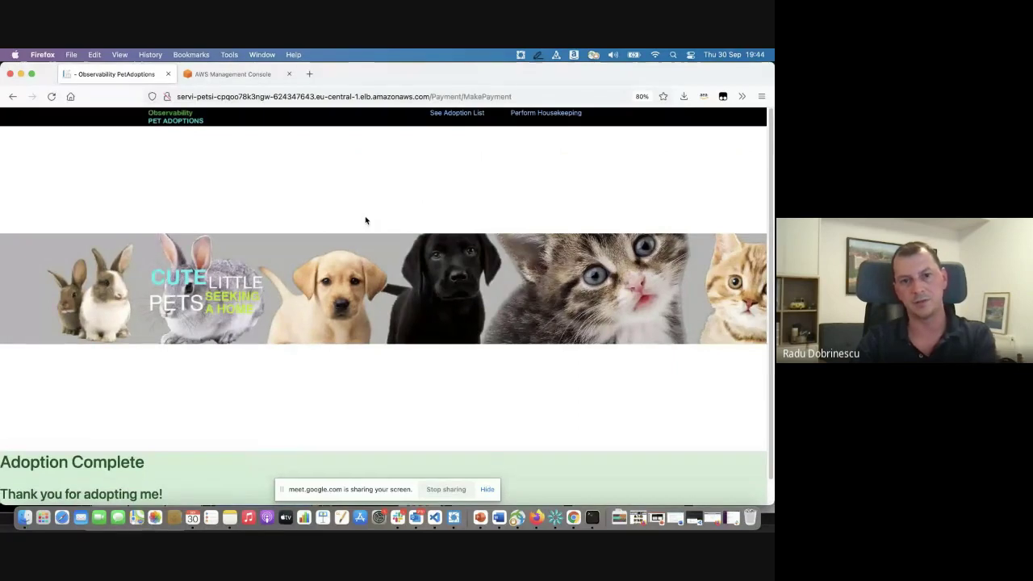
# Step: Switch to the AWS Management Console, renew the expired sign-in session, and open the CloudWatch service
pyautogui.click(239, 79)
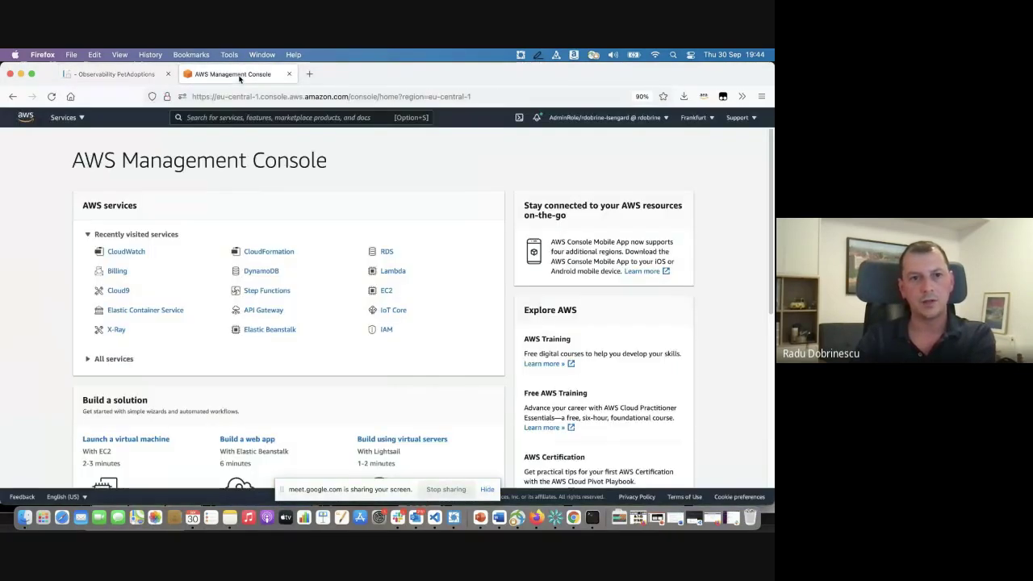
pyautogui.click(126, 252)
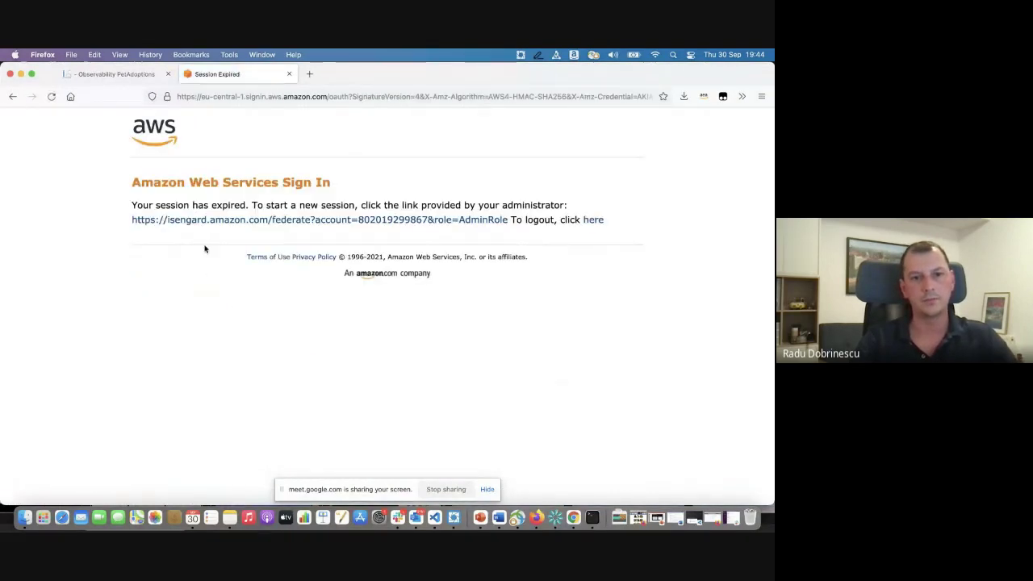
pyautogui.click(228, 223)
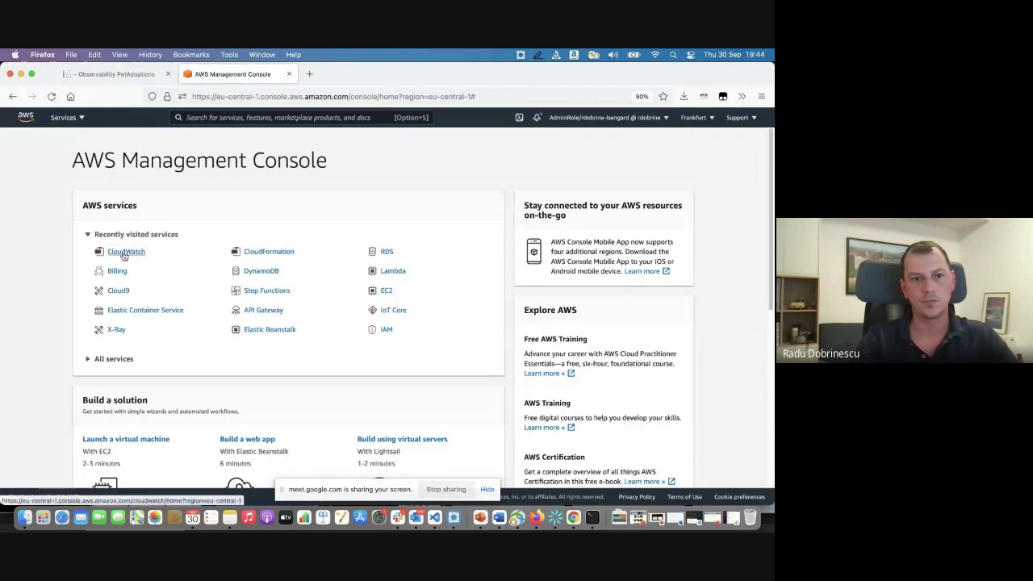
pyautogui.click(126, 253)
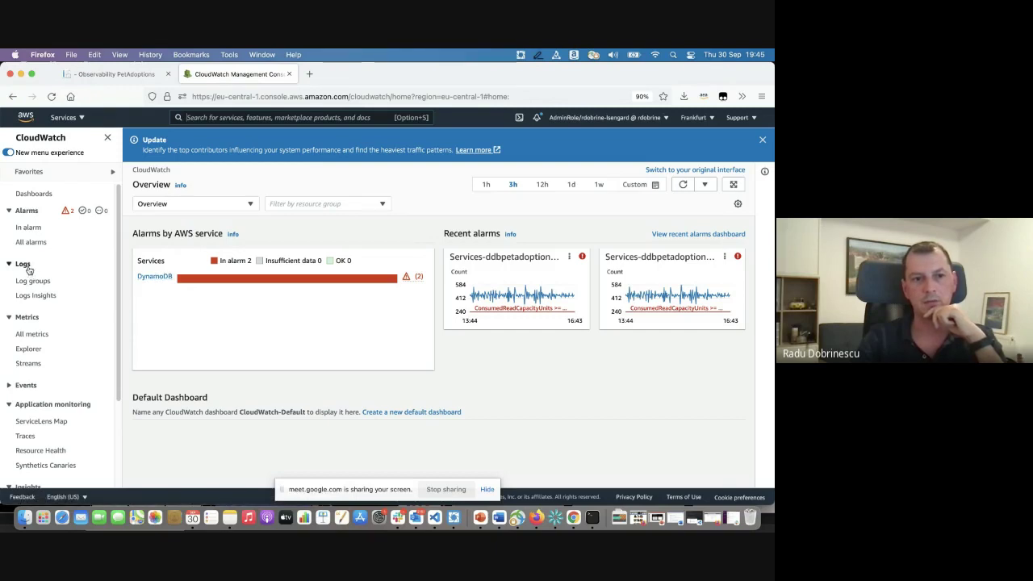
# Step: View the Logs Insights query editor, and browse the ContainerInsights and ECS/ContainerInsights metric namespaces
pyautogui.click(45, 296)
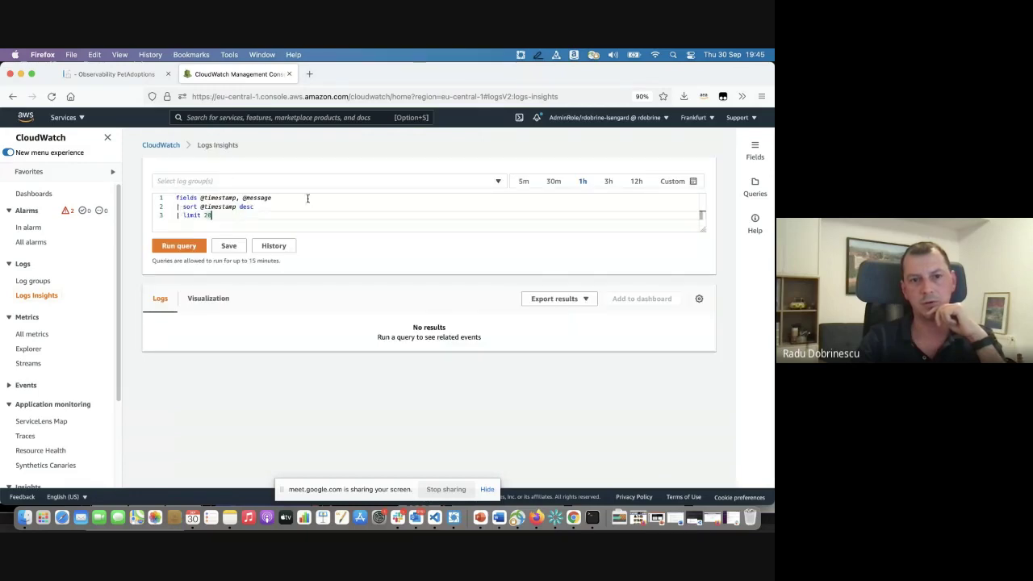
pyautogui.click(230, 214)
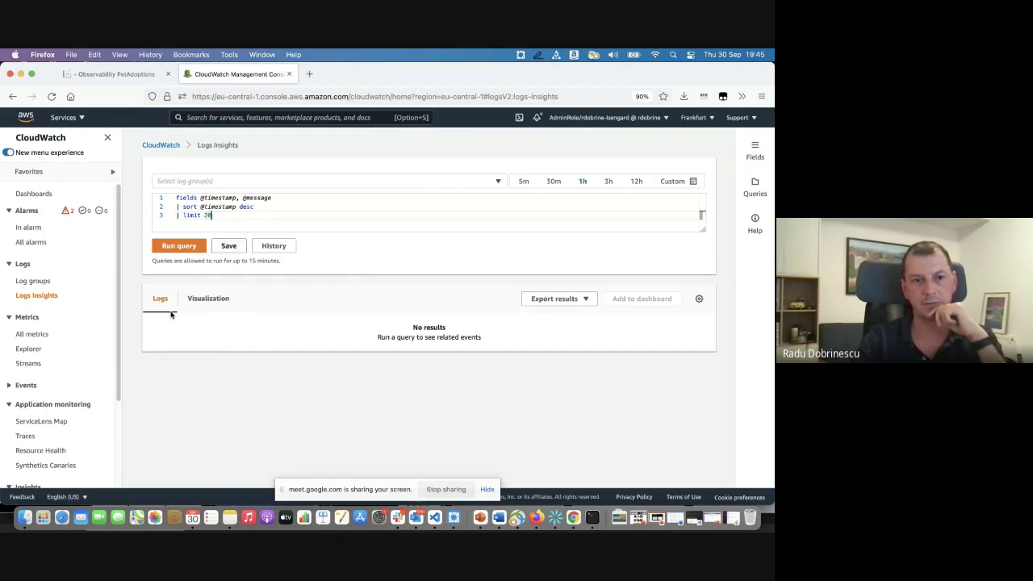
pyautogui.click(48, 336)
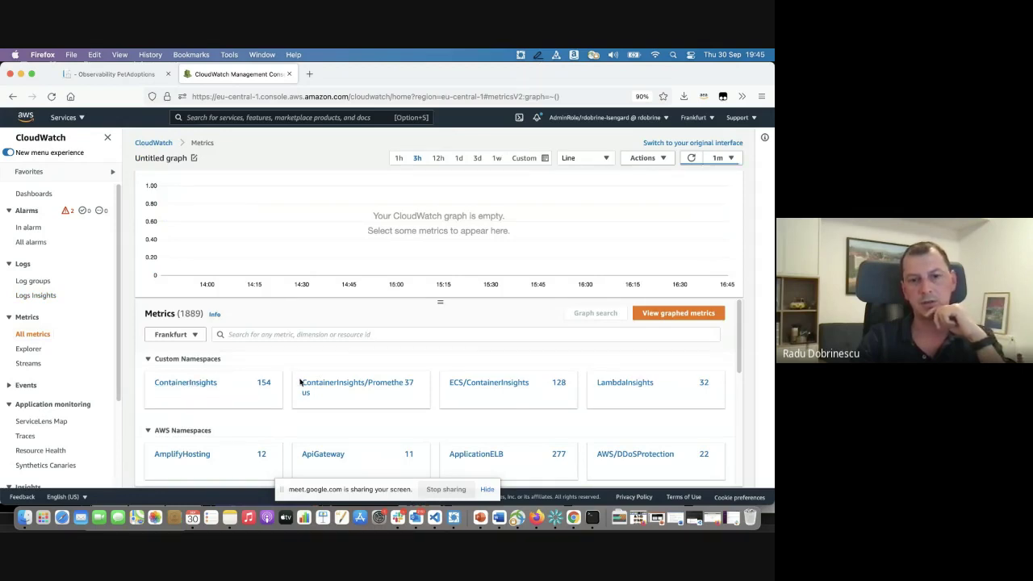
pyautogui.click(173, 385)
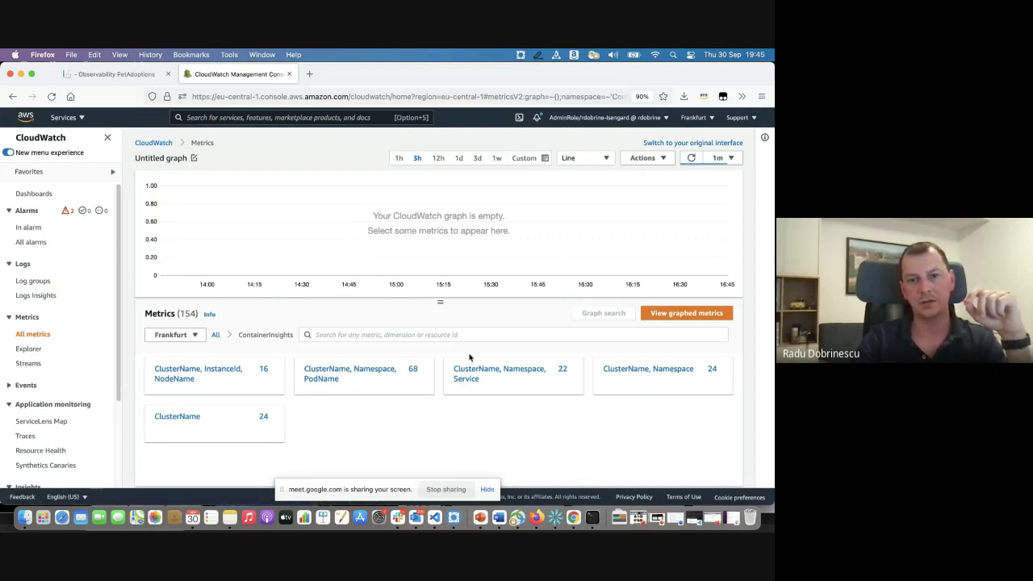
pyautogui.click(216, 334)
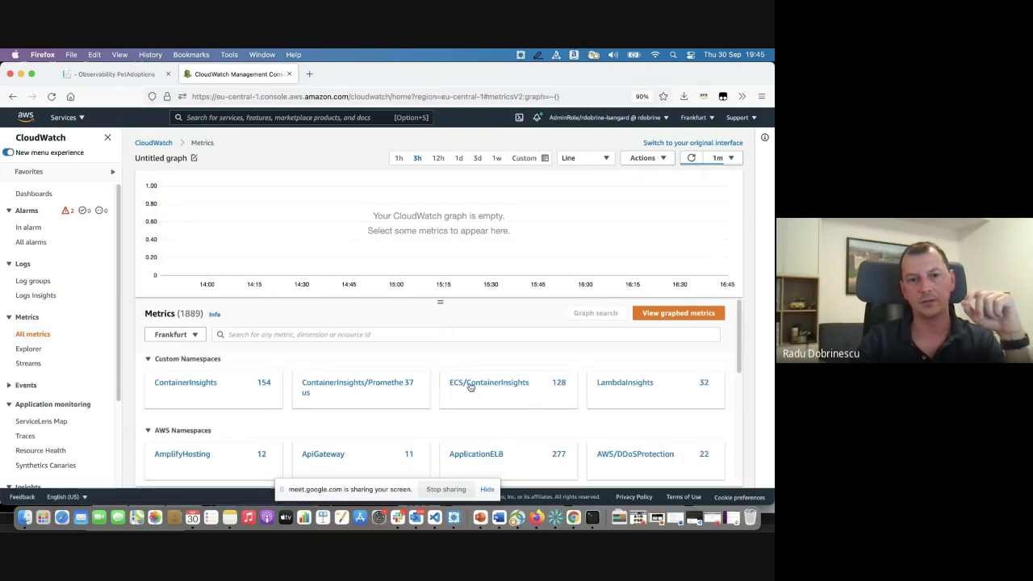
pyautogui.click(525, 383)
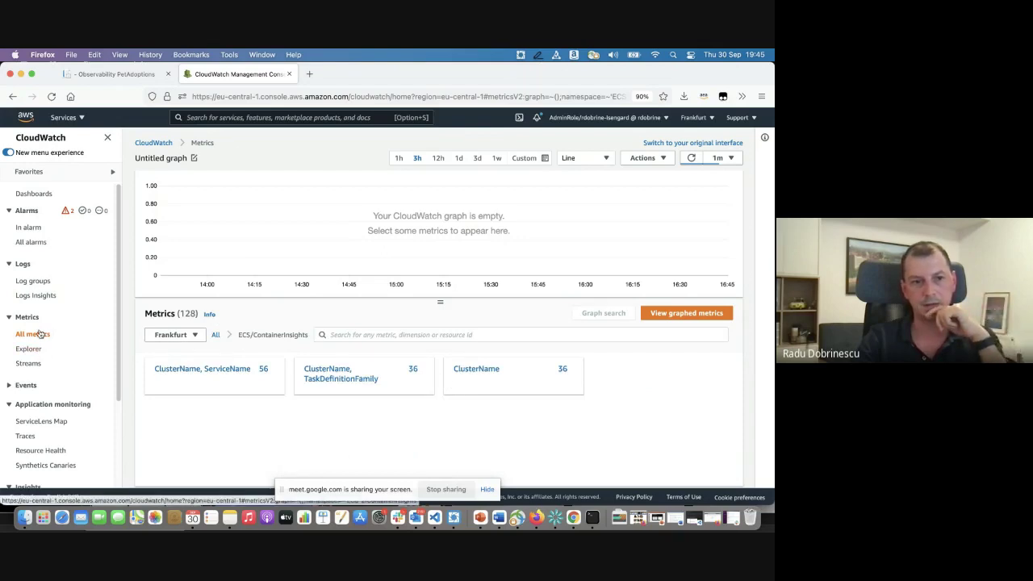
# Step: Open the ServiceLens Map under application monitoring and show it in full screen
pyautogui.scroll(-3, 97, 381)
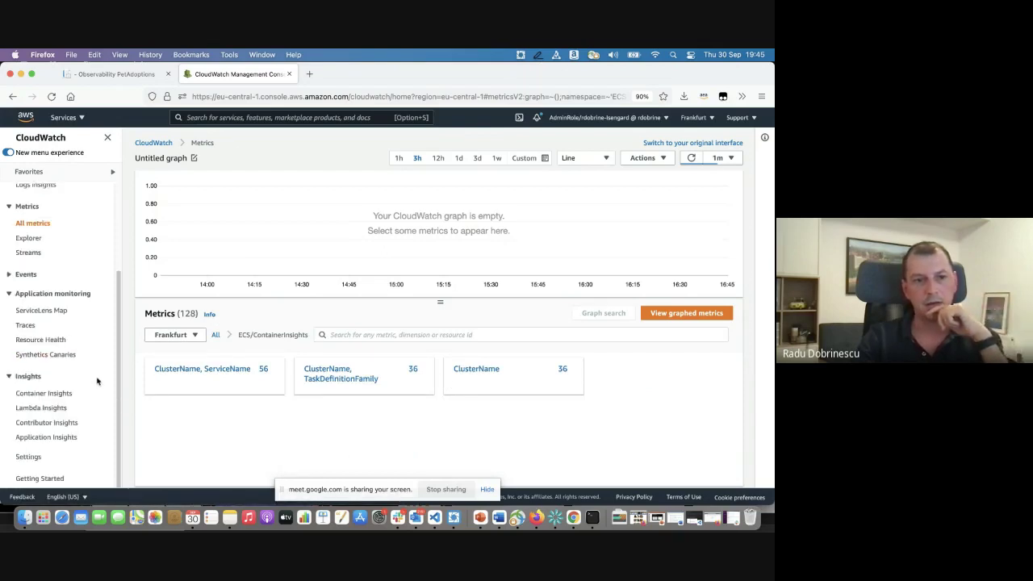
pyautogui.click(48, 311)
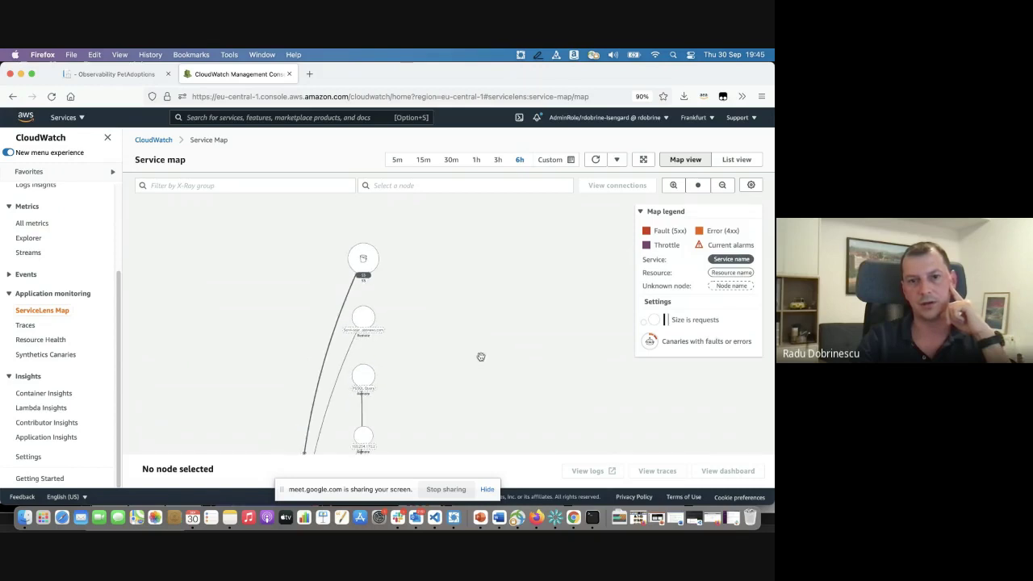
pyautogui.moveTo(473, 358); pyautogui.dragTo(500, 288)
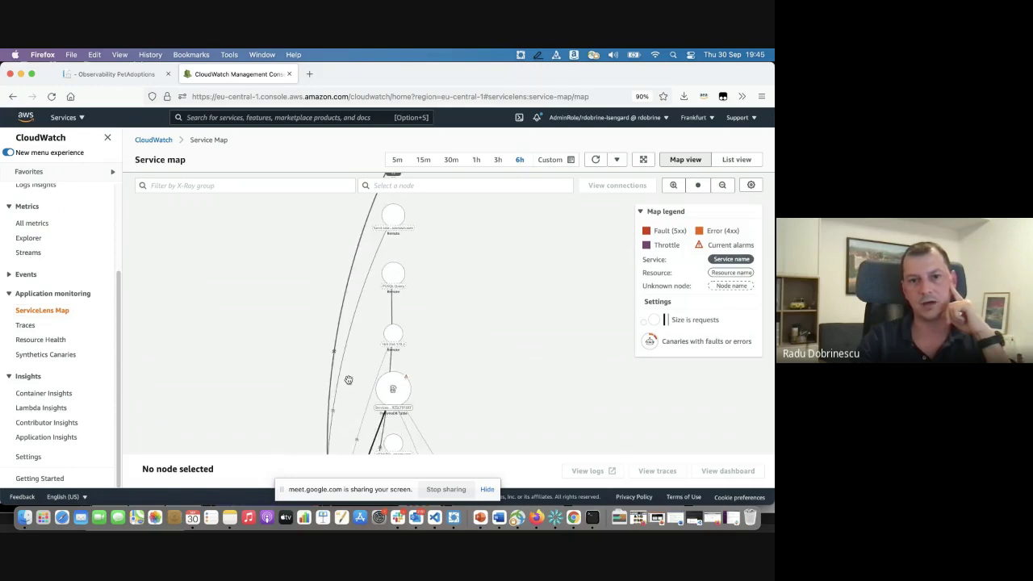
pyautogui.scroll(-1, 523, 307)
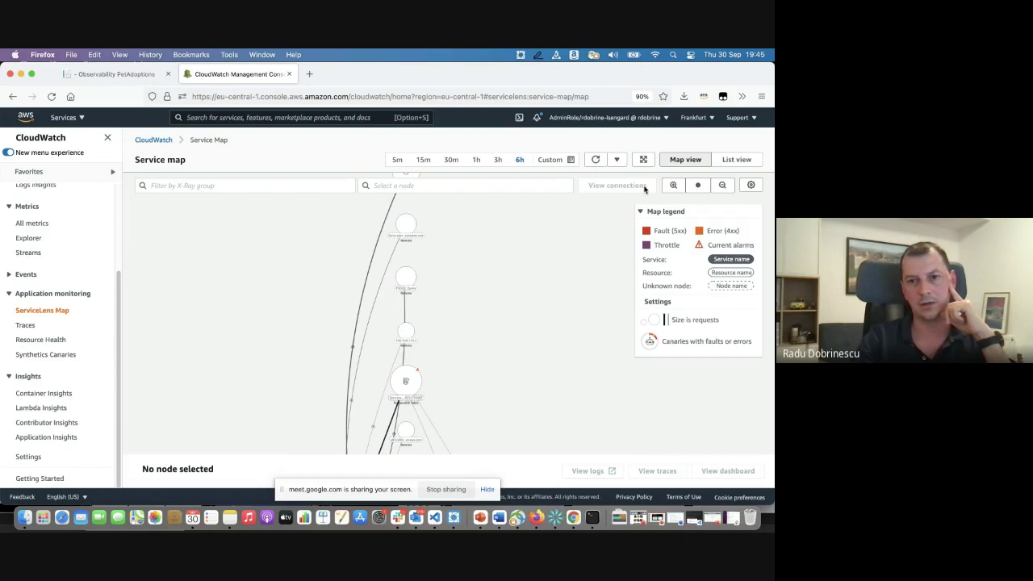
pyautogui.click(644, 159)
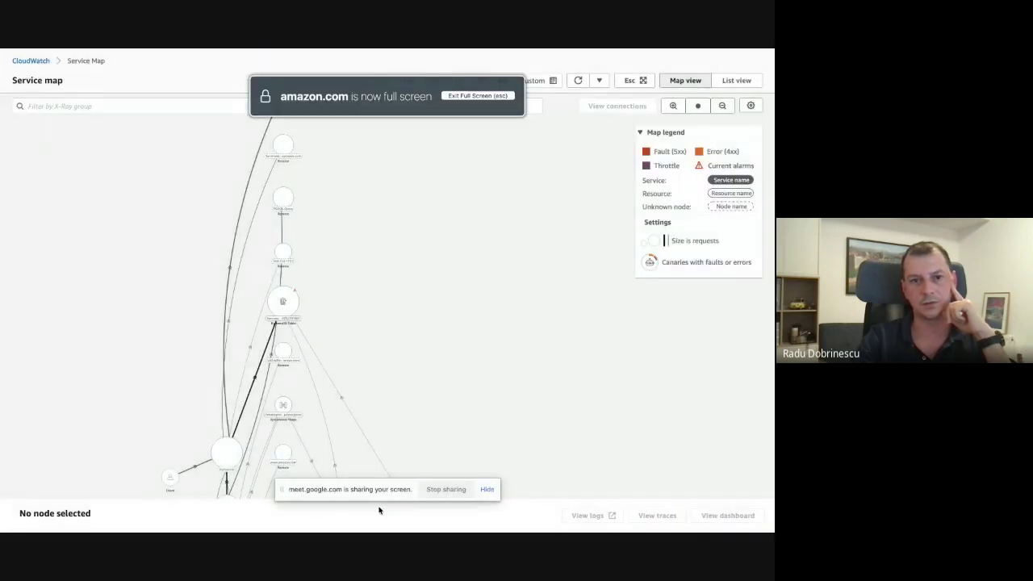
# Step: Examine the service map's nodes and the latency on the connection between PetSearch and the DynamoDB table
pyautogui.moveTo(443, 365); pyautogui.dragTo(522, 233)
pyautogui.scroll(-2, 553, 344)
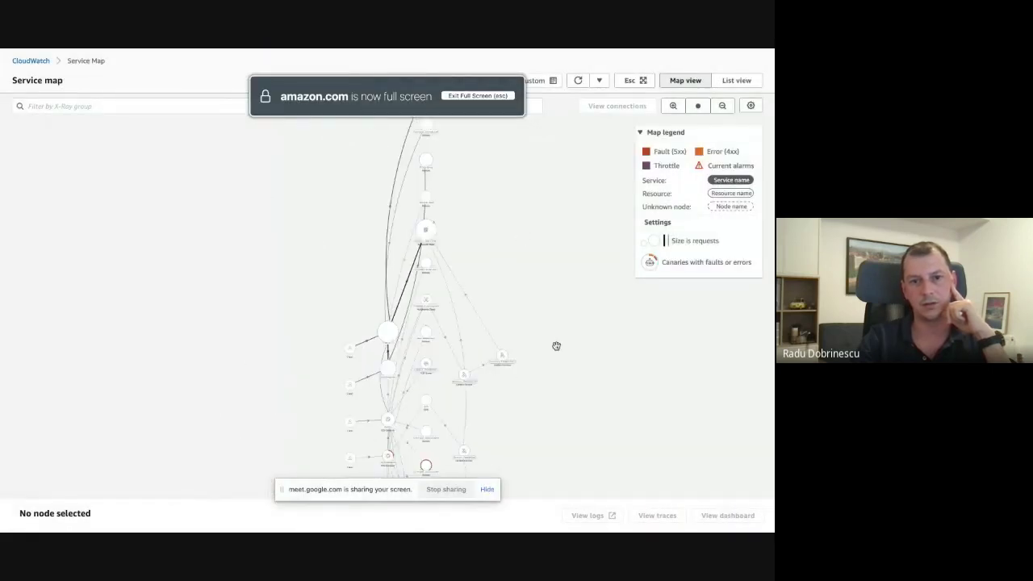
pyautogui.scroll(5, 553, 334)
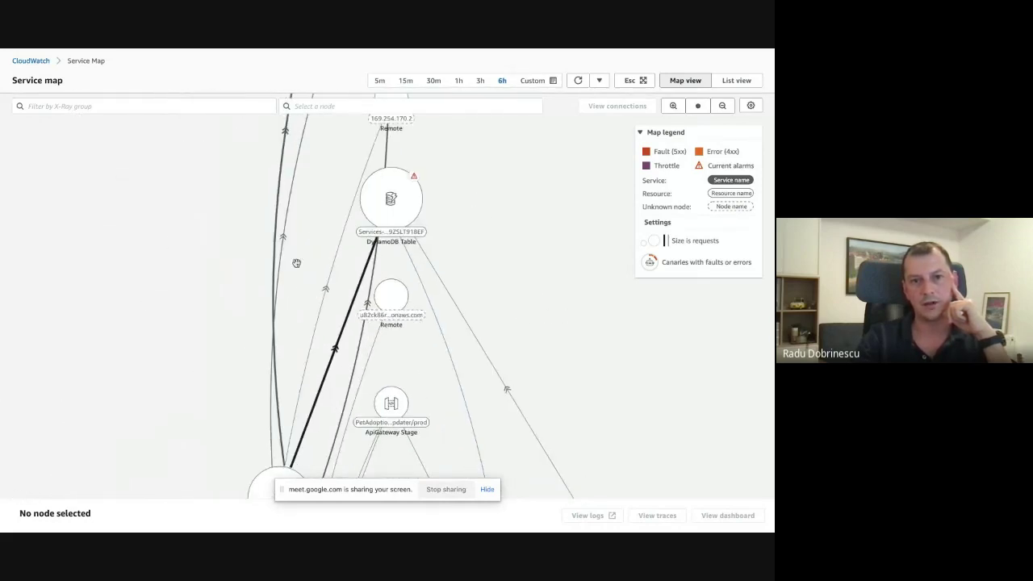
pyautogui.scroll(-2, 522, 312)
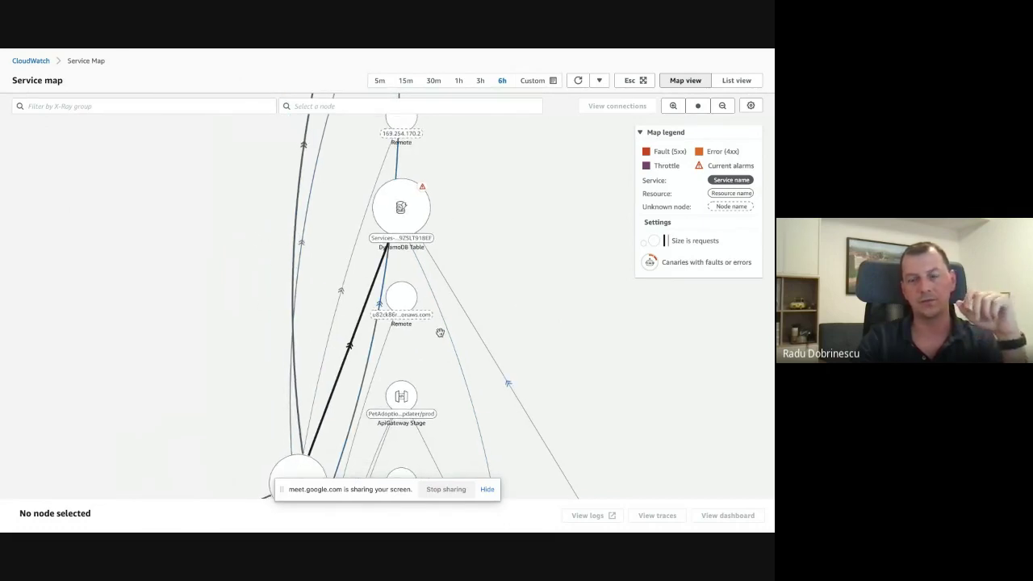
pyautogui.moveTo(537, 248); pyautogui.dragTo(553, 260)
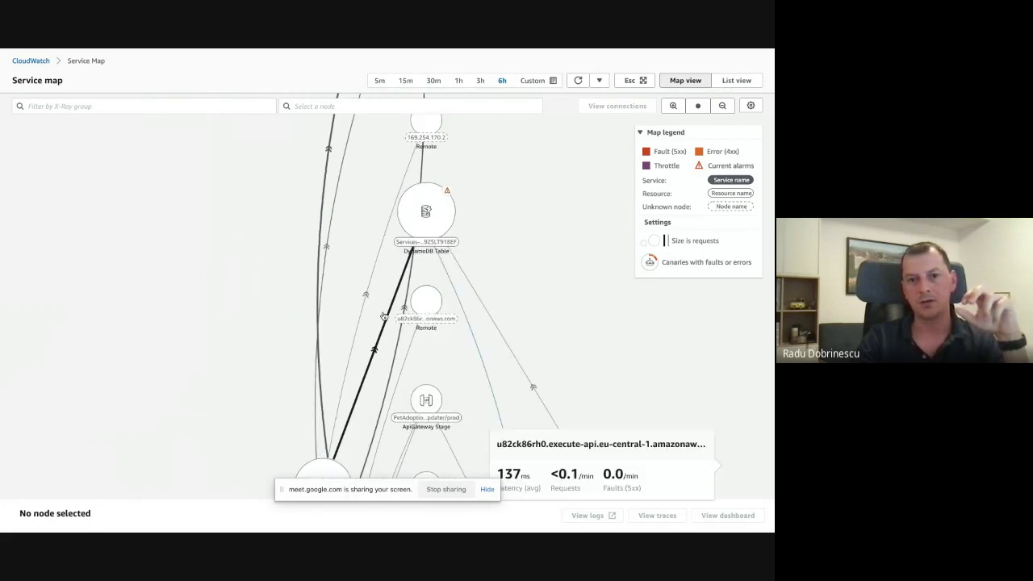
pyautogui.moveTo(384, 316)
pyautogui.moveTo(532, 289); pyautogui.dragTo(525, 231)
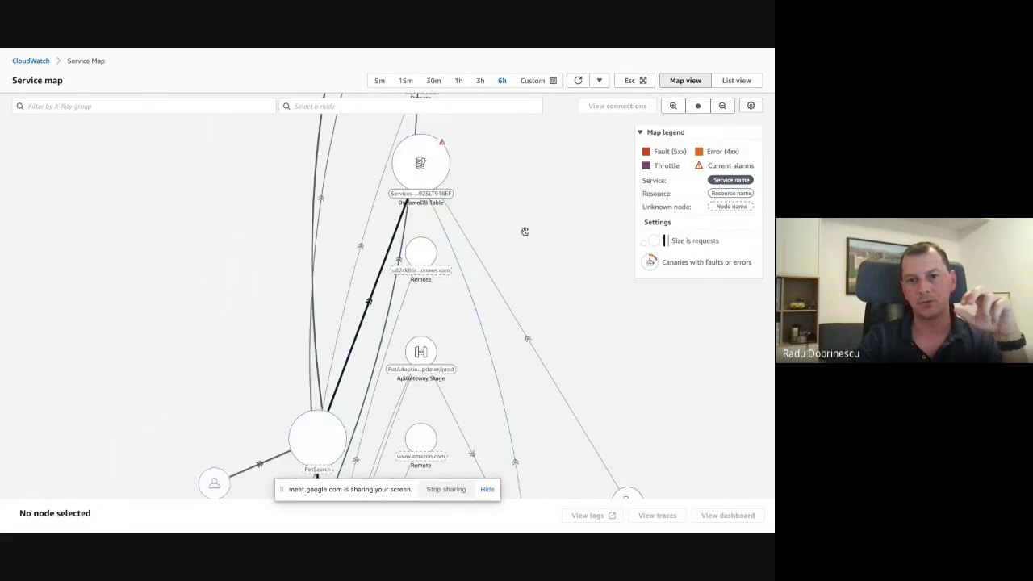
pyautogui.moveTo(371, 300)
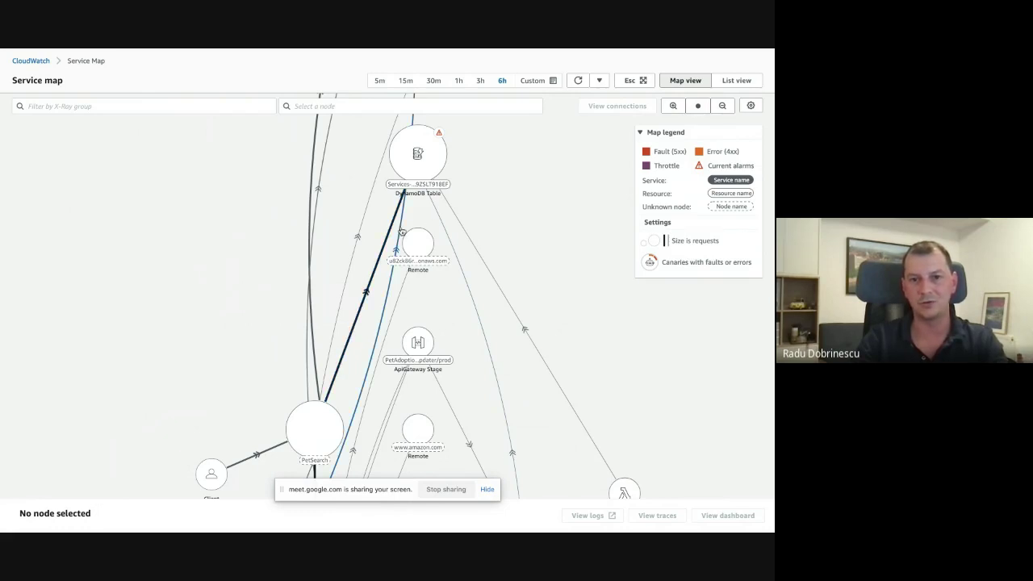
pyautogui.moveTo(380, 267)
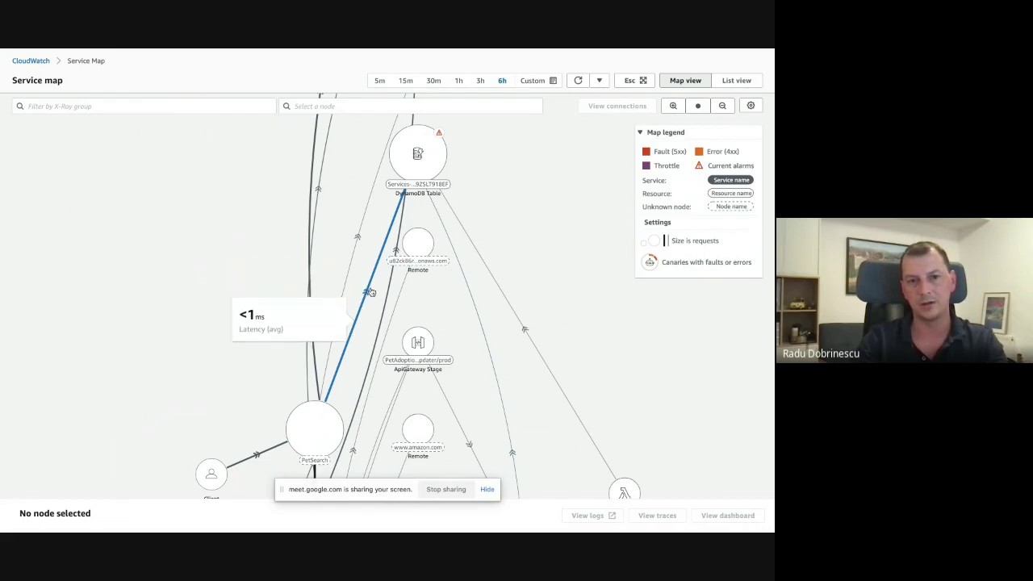
# Step: Inspect the DynamoDB table node that has current alarms and open its ReadCapacityUnitsLimit alarm
pyautogui.moveTo(523, 201); pyautogui.dragTo(404, 261)
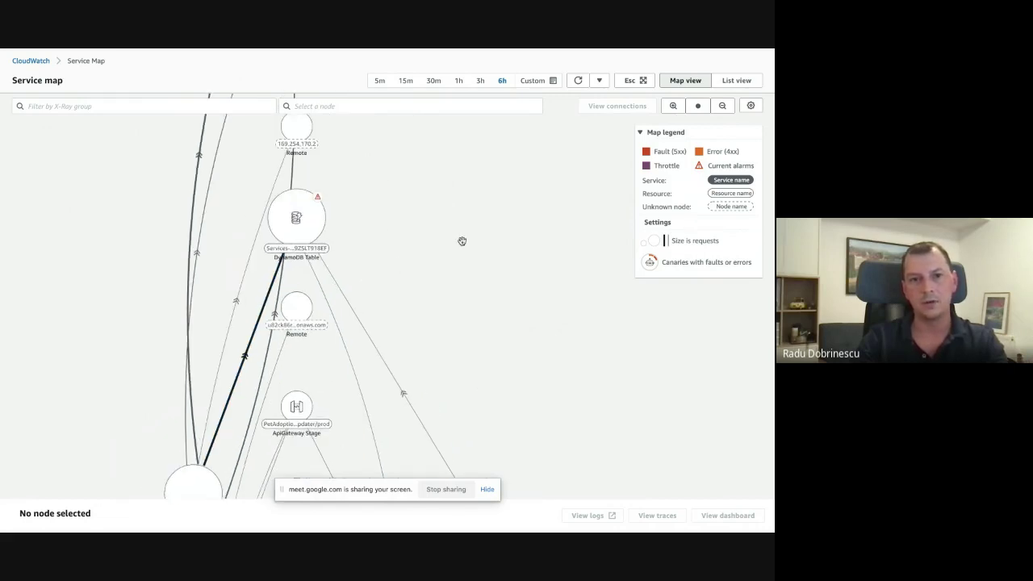
pyautogui.moveTo(462, 240); pyautogui.dragTo(460, 271)
pyautogui.moveTo(297, 277)
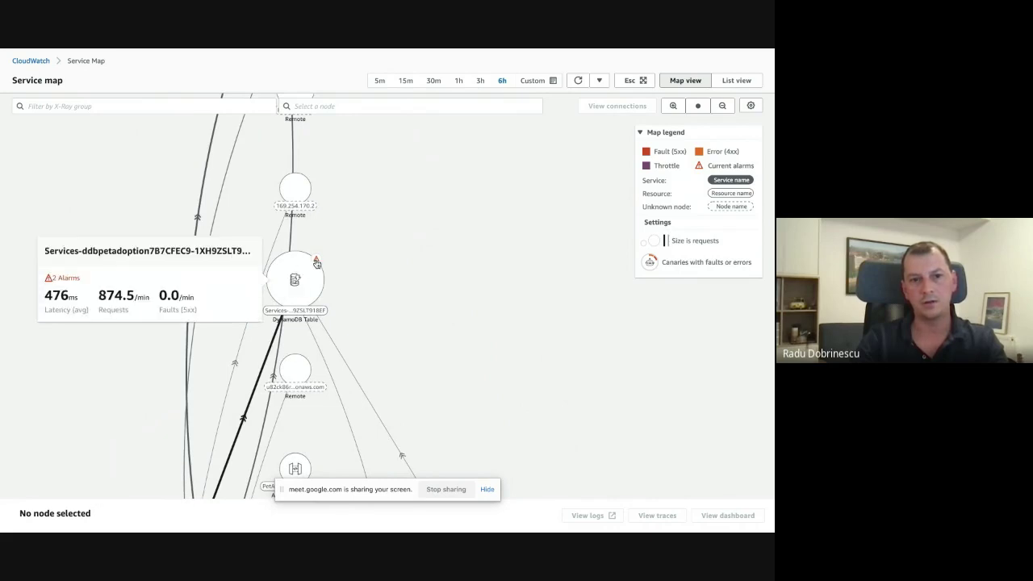
pyautogui.click(317, 263)
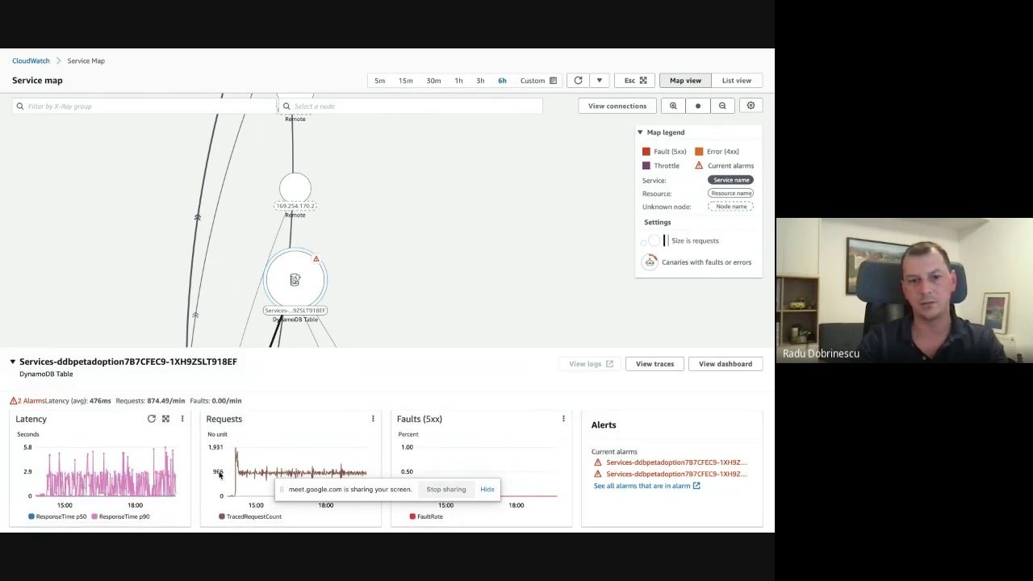
pyautogui.click(663, 463)
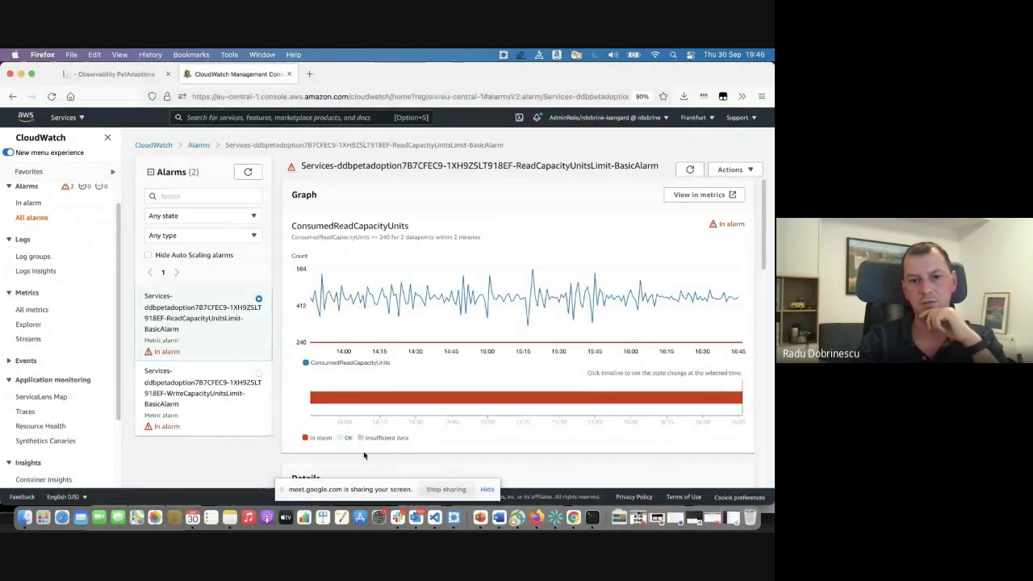
# Step: Hide the screen-sharing bar and, back in Firefox, review the details of the read-capacity alarm
pyautogui.click(487, 491)
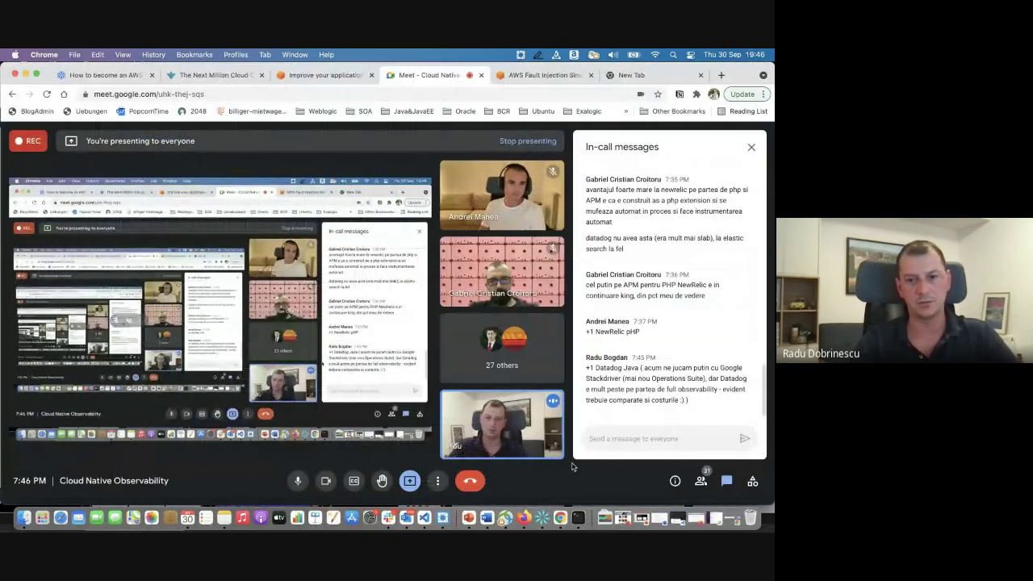
pyautogui.click(523, 519)
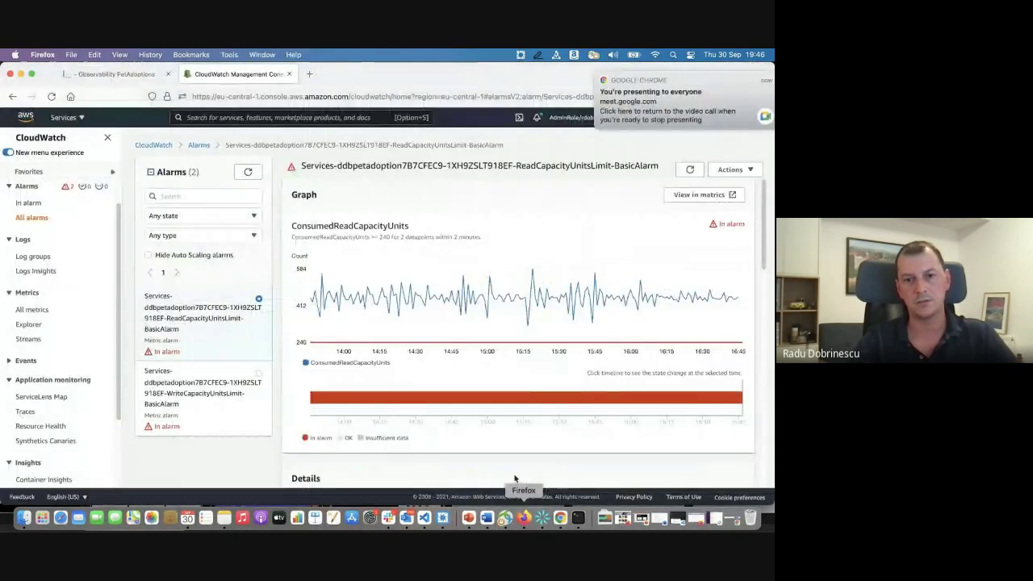
pyautogui.scroll(-5, 347, 349)
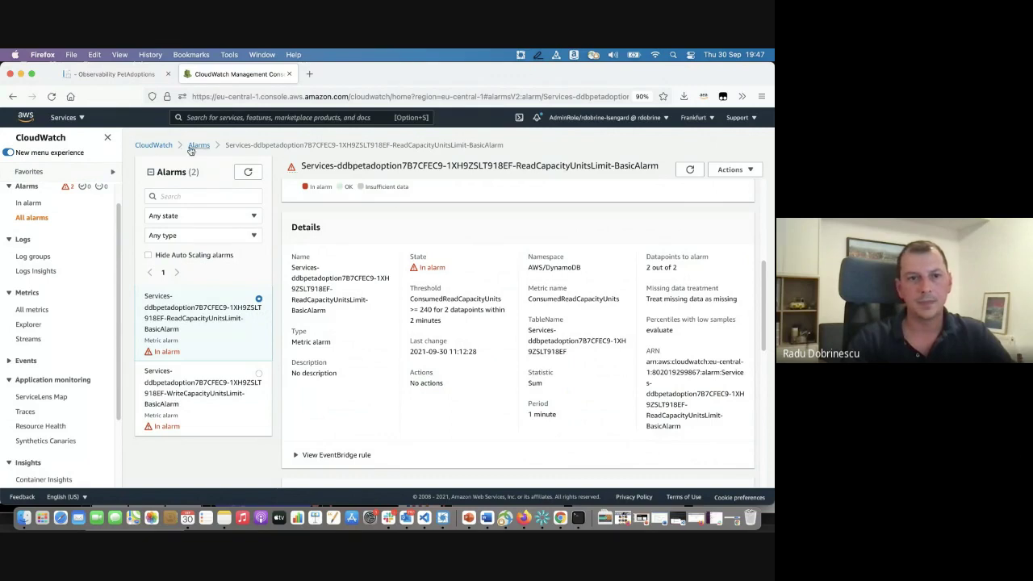
# Step: Return to the ServiceLens Map and examine its nodes for faults, glancing at the PetAdoptions site in between
pyautogui.click(42, 396)
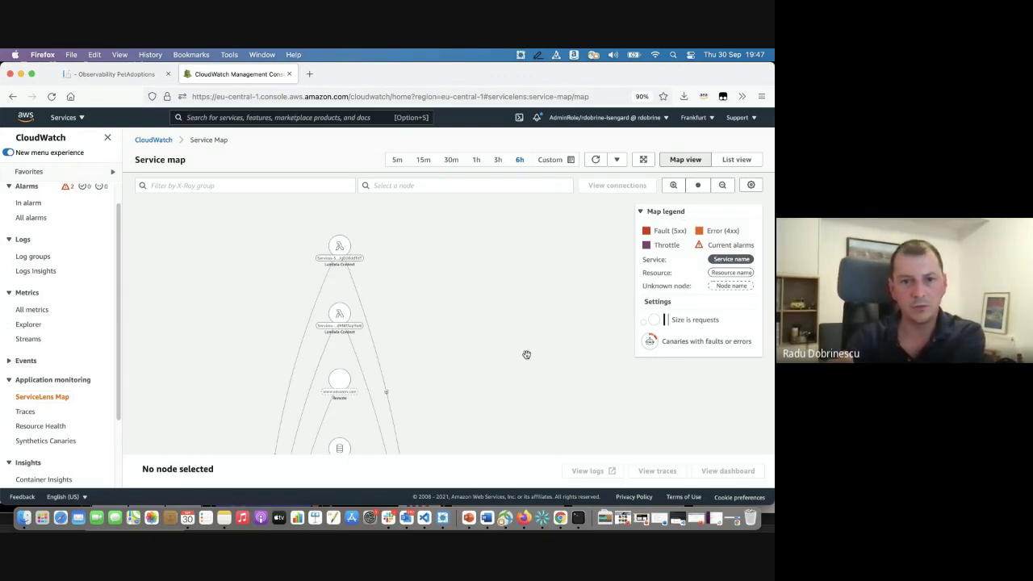
pyautogui.moveTo(525, 352); pyautogui.dragTo(535, 271)
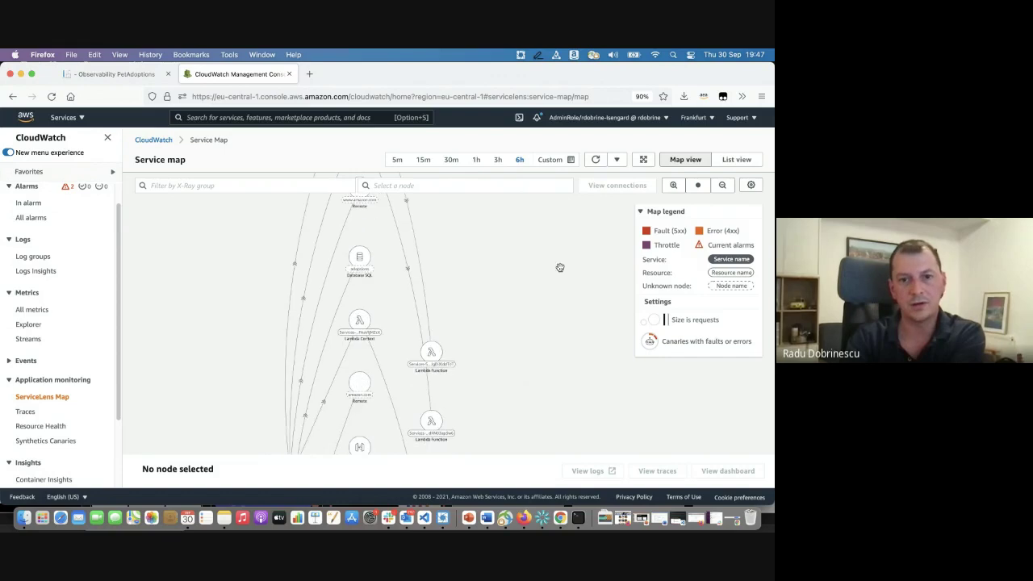
pyautogui.click(127, 74)
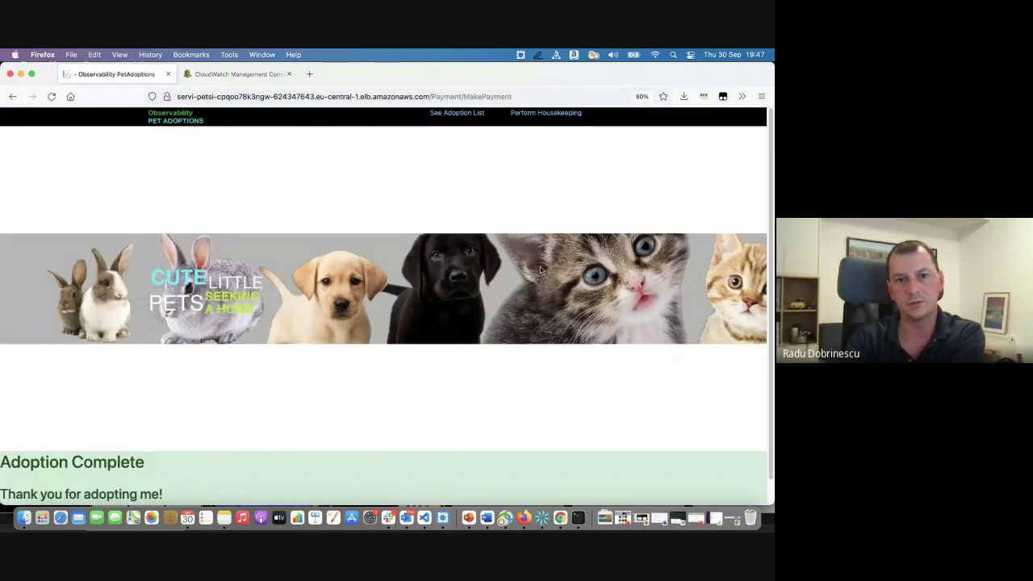
pyautogui.click(230, 76)
pyautogui.scroll(-4, 546, 348)
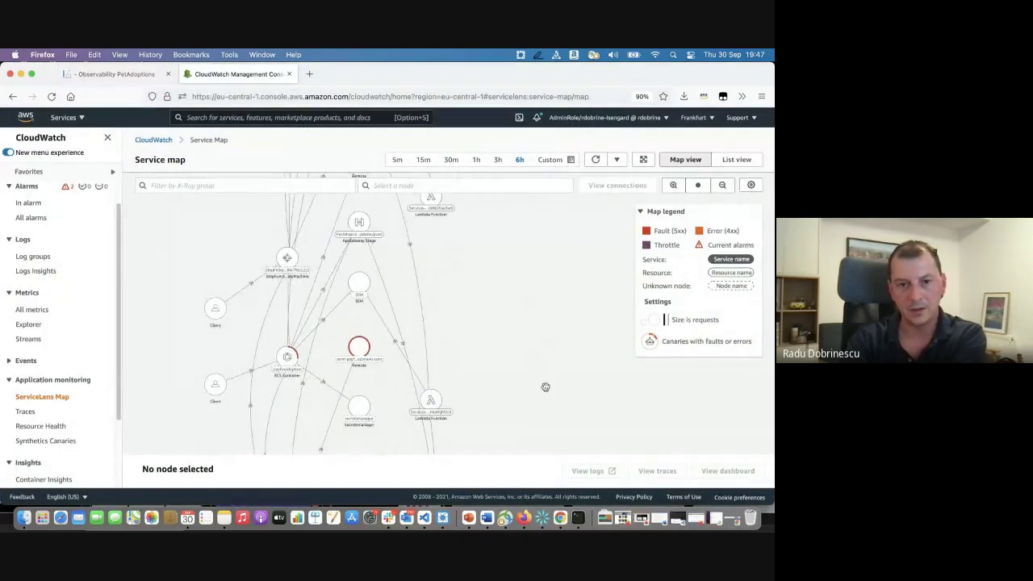
pyautogui.scroll(-2, 545, 387)
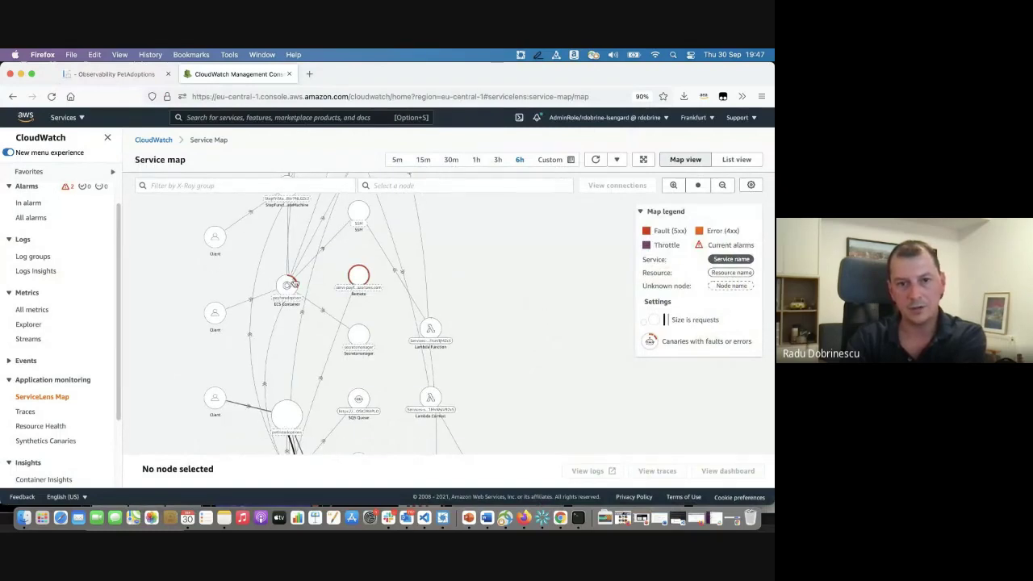
pyautogui.moveTo(285, 285)
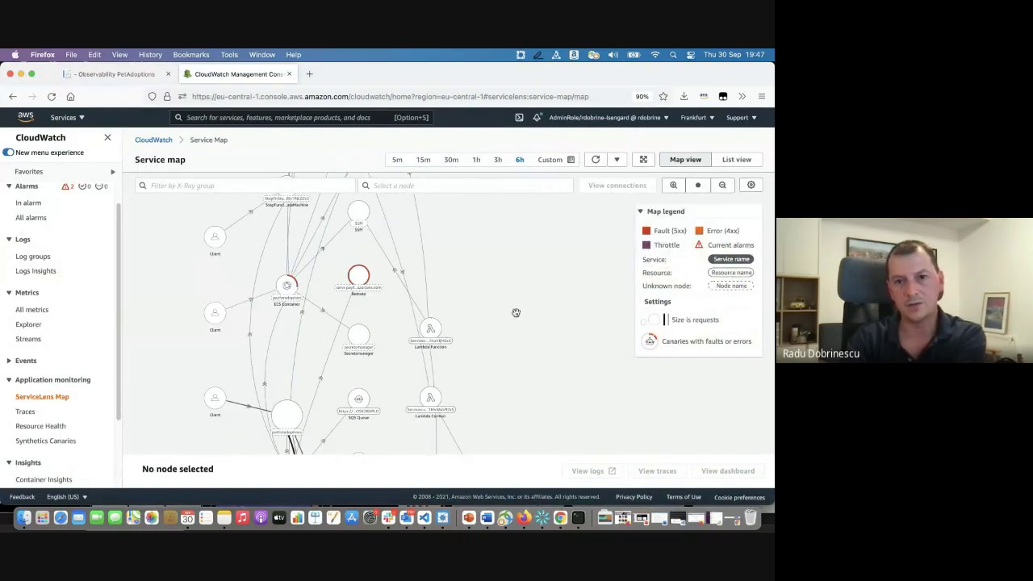
pyautogui.moveTo(485, 357); pyautogui.dragTo(470, 288)
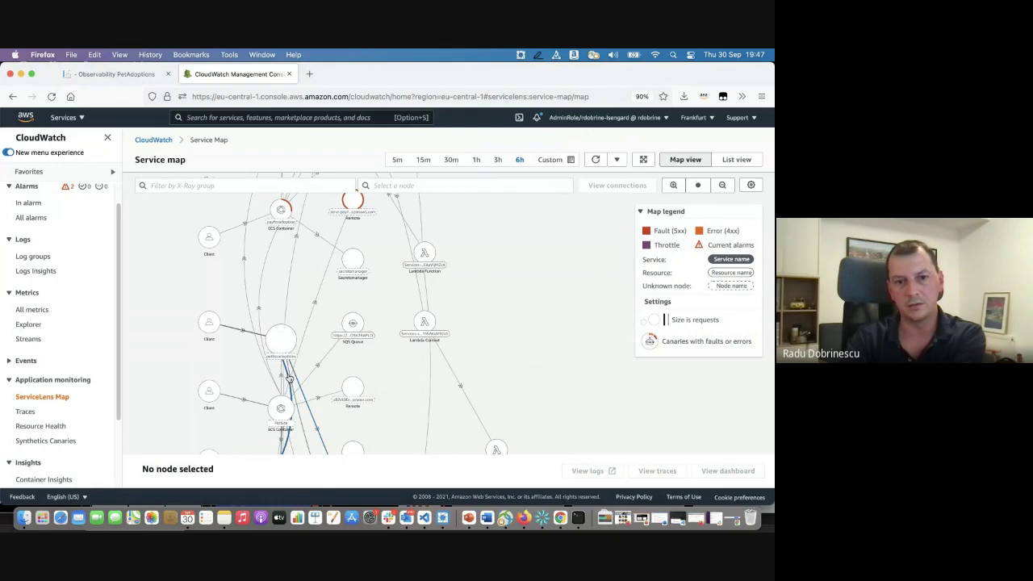
pyautogui.moveTo(288, 344)
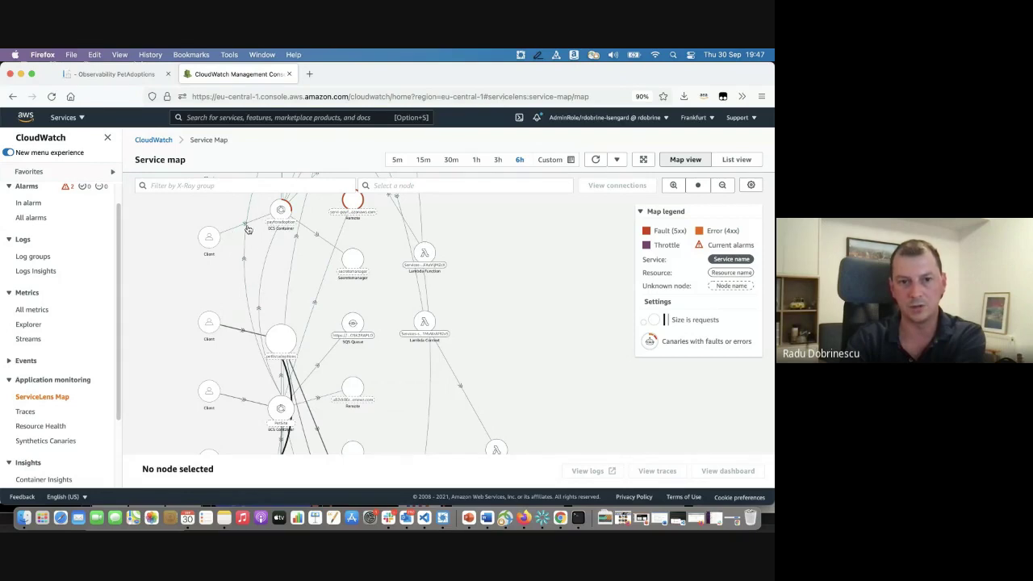
# Step: Select the payforadoption ECS container node on the service map and review its latency, request and fault charts
pyautogui.scroll(2, 489, 301)
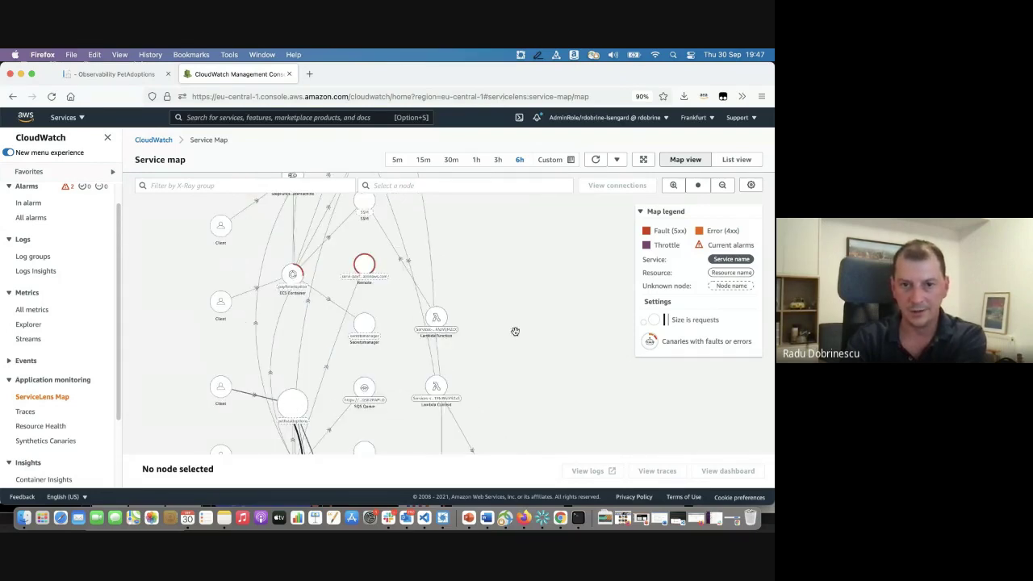
pyautogui.scroll(5, 301, 280)
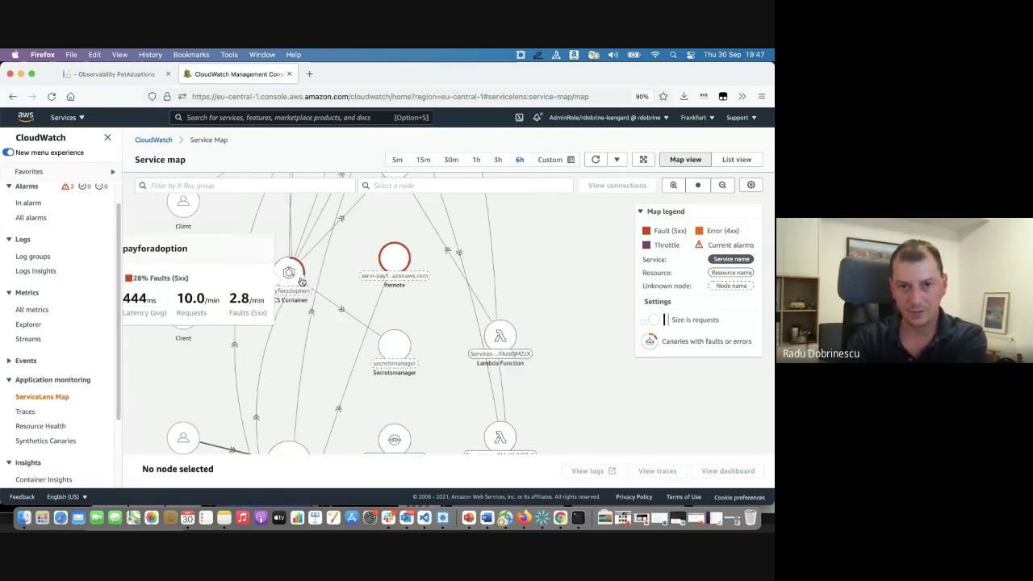
pyautogui.click(294, 270)
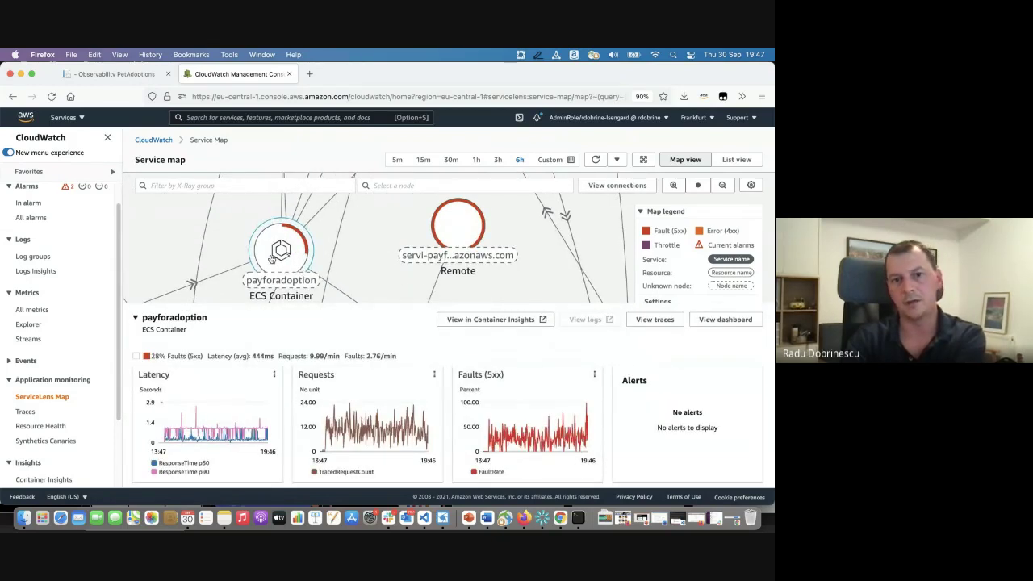
pyautogui.moveTo(289, 243)
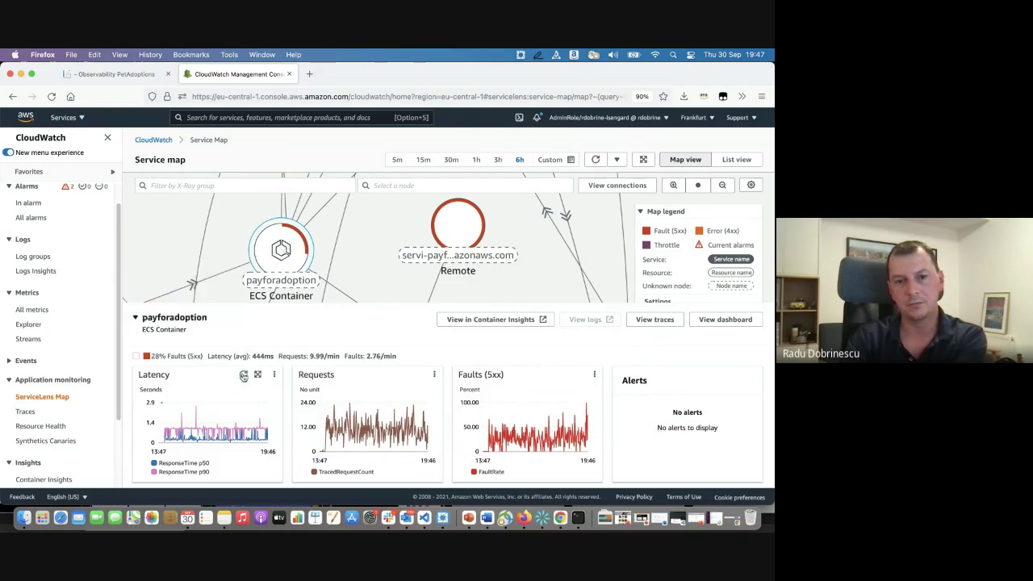
# Step: Open the traces of the payforadoption ECS container and keep that node as the traces' selected node
pyautogui.click(657, 321)
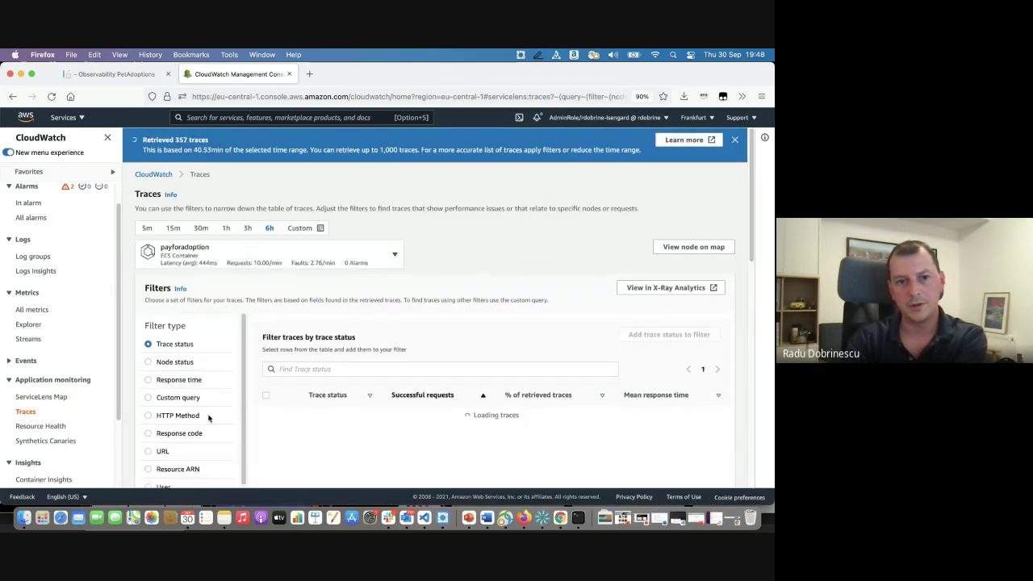
pyautogui.click(377, 256)
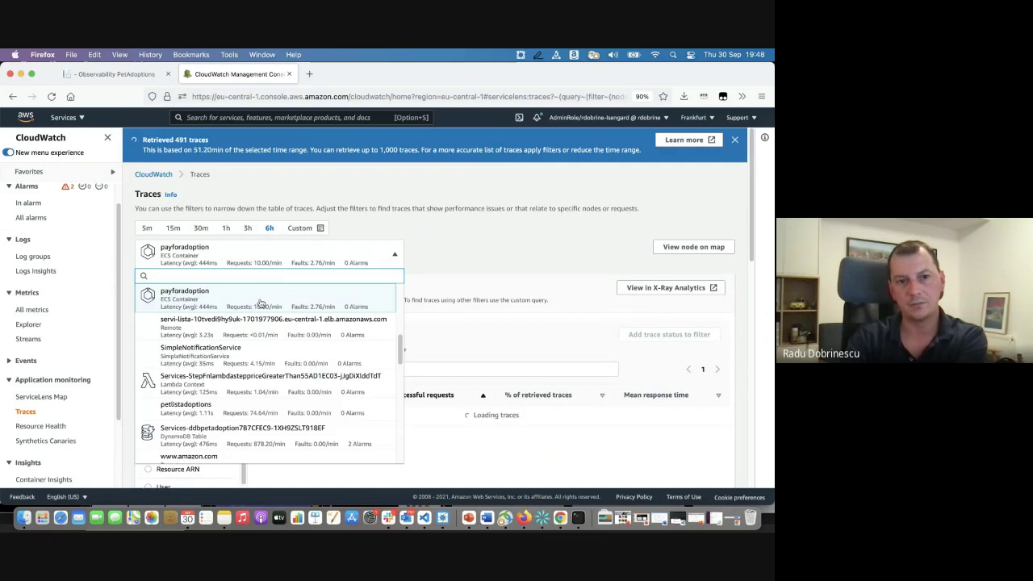
pyautogui.click(185, 294)
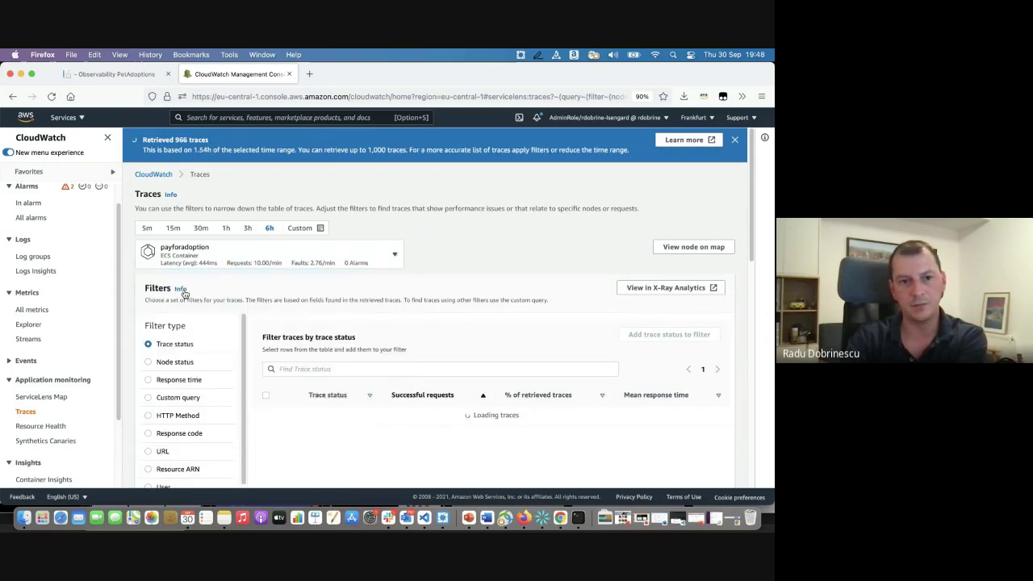
# Step: Explore the trace filter types, viewing the breakdowns by node status, HTTP method and client IP
pyautogui.scroll(-3, 219, 373)
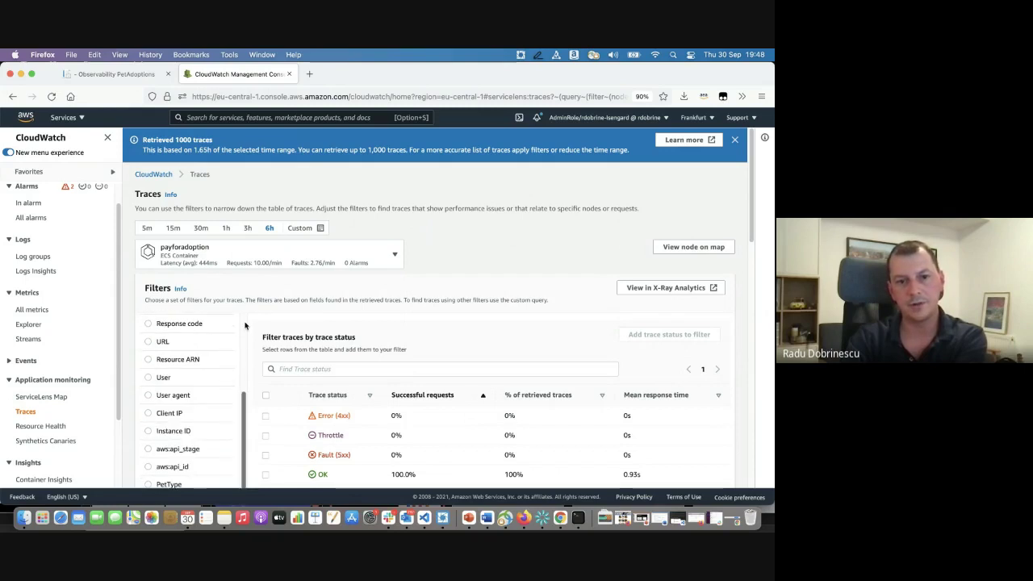
pyautogui.scroll(-2, 245, 325)
pyautogui.scroll(3, 248, 282)
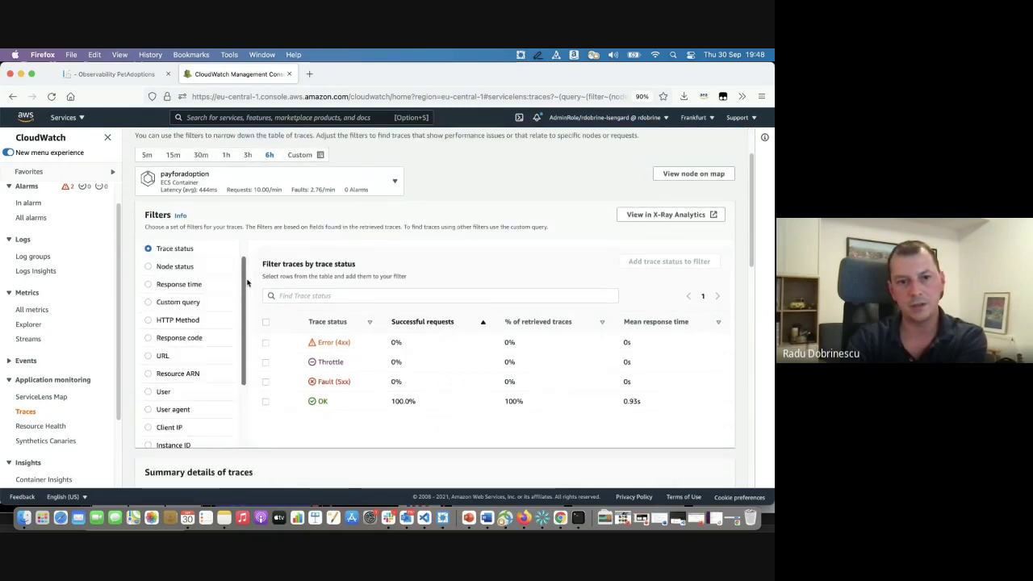
pyautogui.scroll(2, 248, 283)
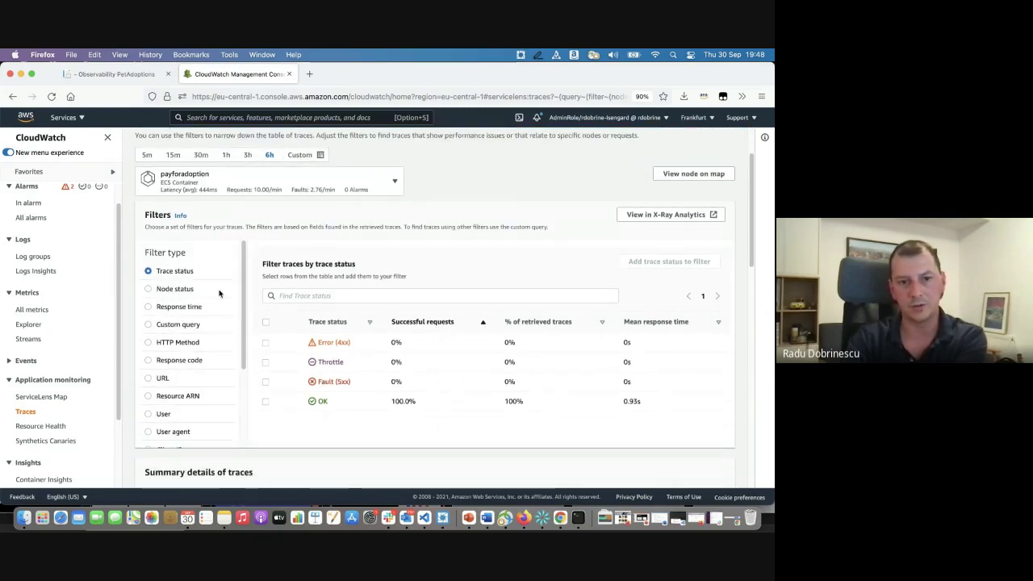
pyautogui.click(184, 293)
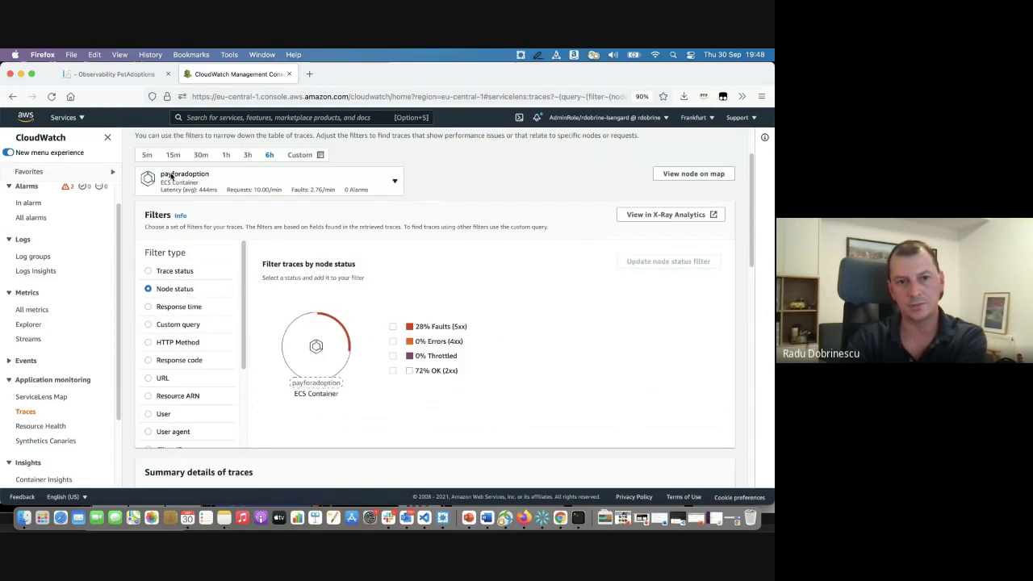
pyautogui.scroll(-2, 222, 343)
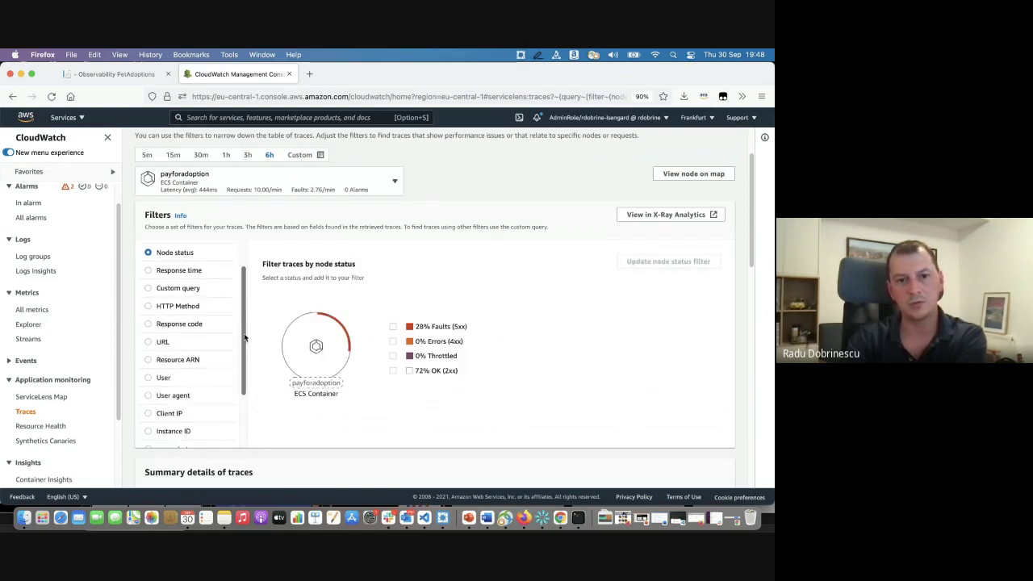
pyautogui.click(179, 306)
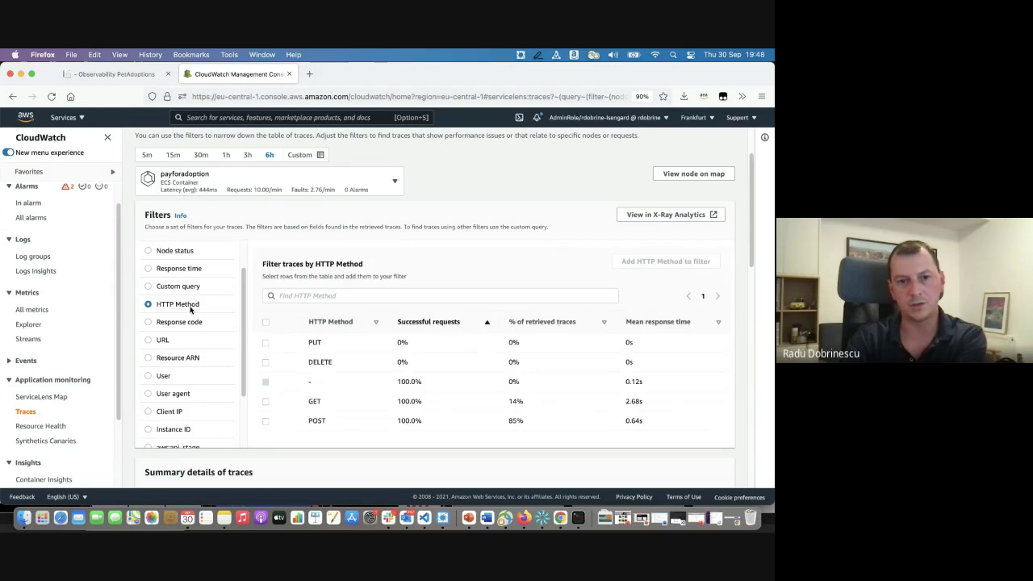
pyautogui.scroll(-1, 214, 339)
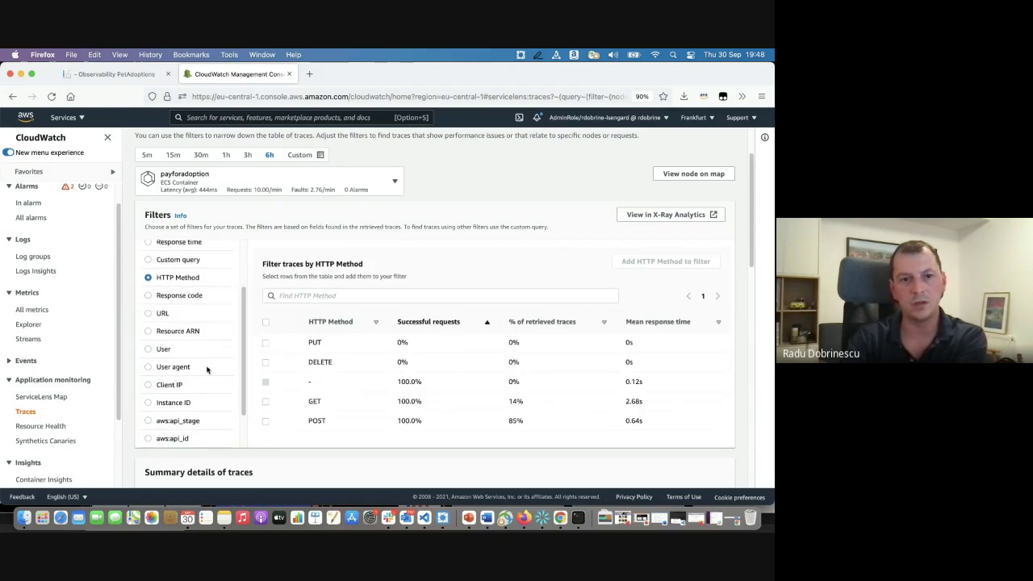
pyautogui.click(163, 385)
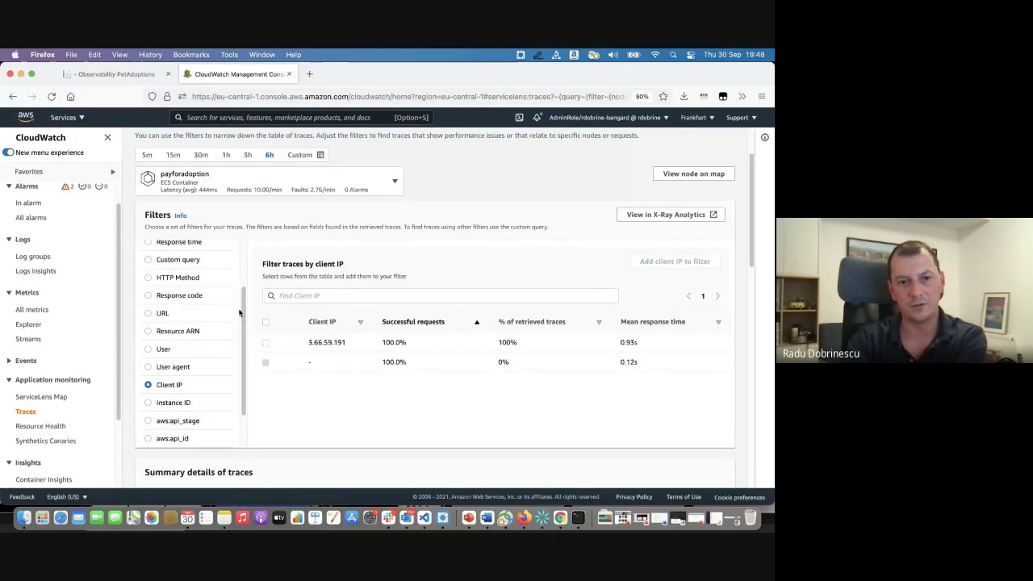
# Step: Filter the payforadoption traces by node status so that only Faults (5xx) are included
pyautogui.scroll(2, 177, 295)
pyautogui.click(172, 291)
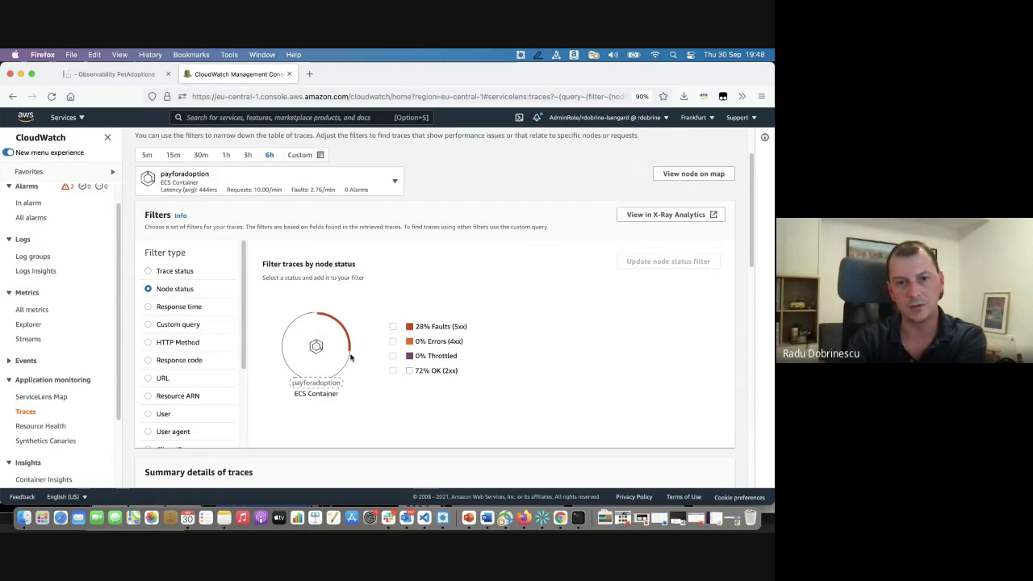
pyautogui.click(392, 327)
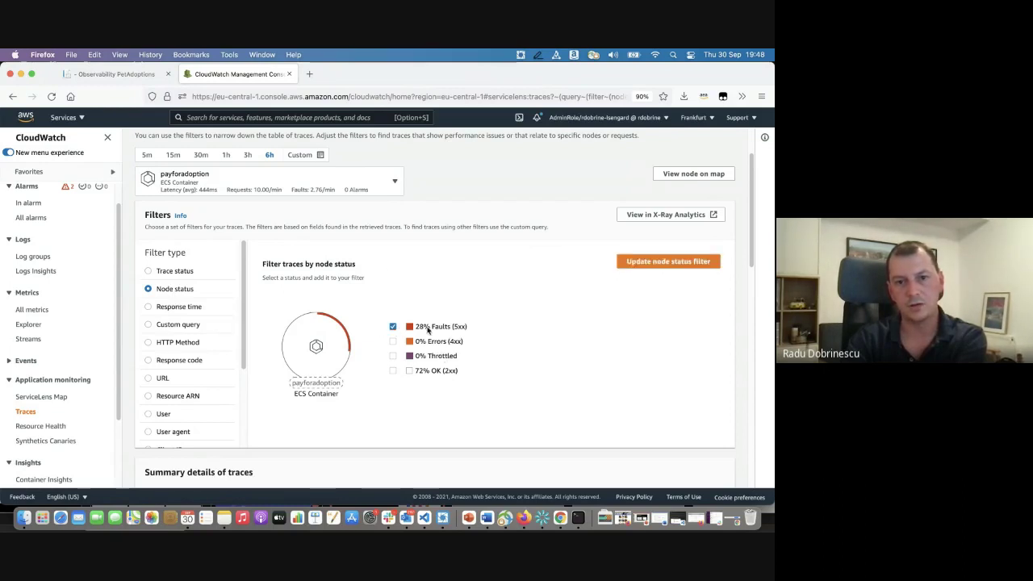
pyautogui.click(631, 265)
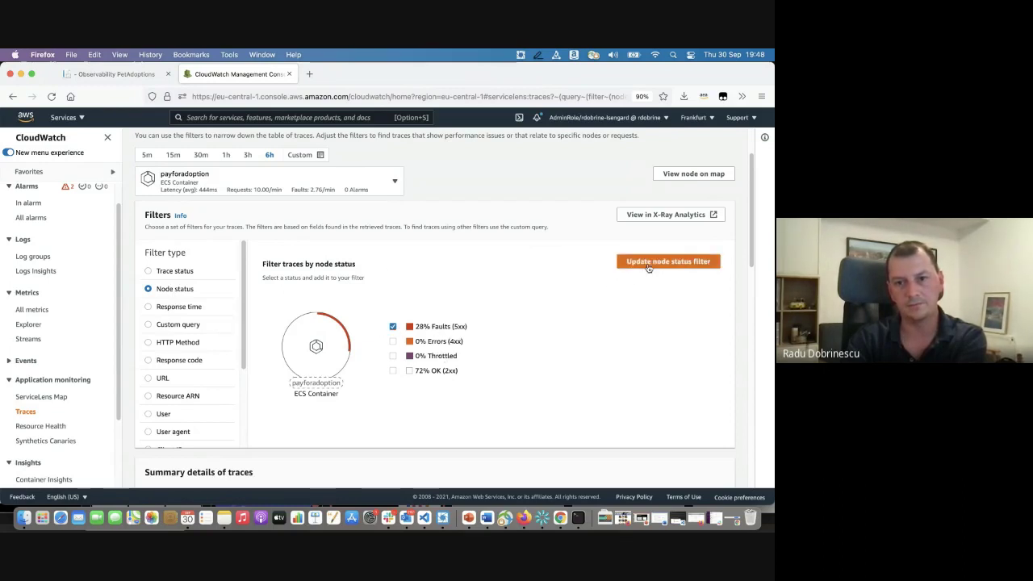
# Step: Review the response time distribution section and the list of filtered traces
pyautogui.scroll(-5, 497, 346)
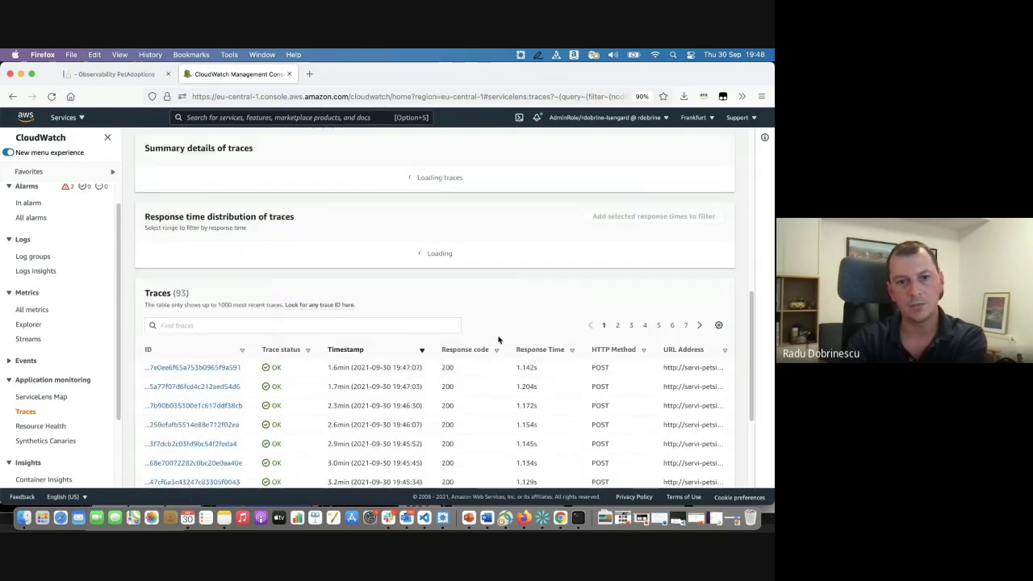
pyautogui.scroll(1, 474, 332)
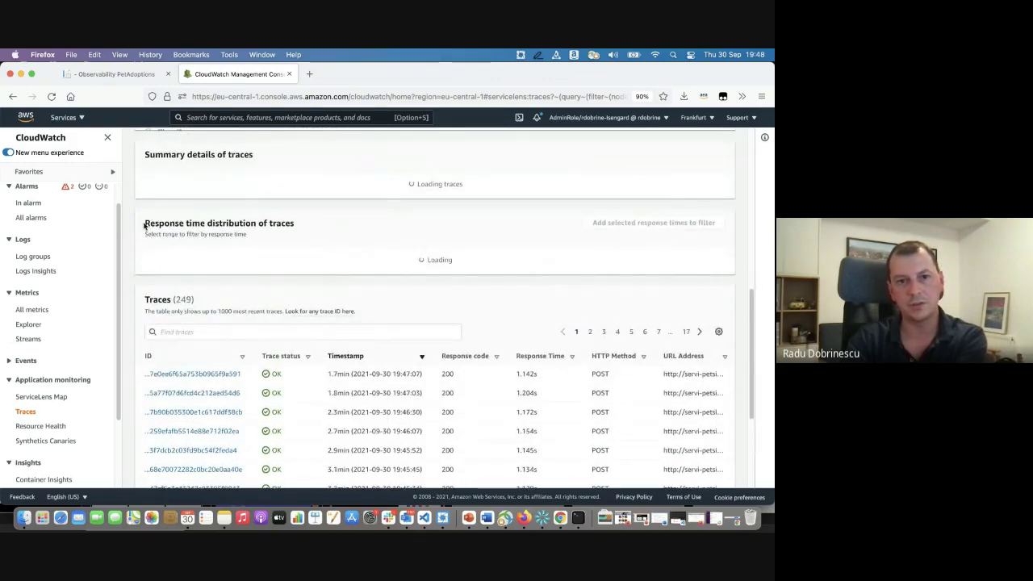
pyautogui.moveTo(145, 223); pyautogui.dragTo(305, 228)
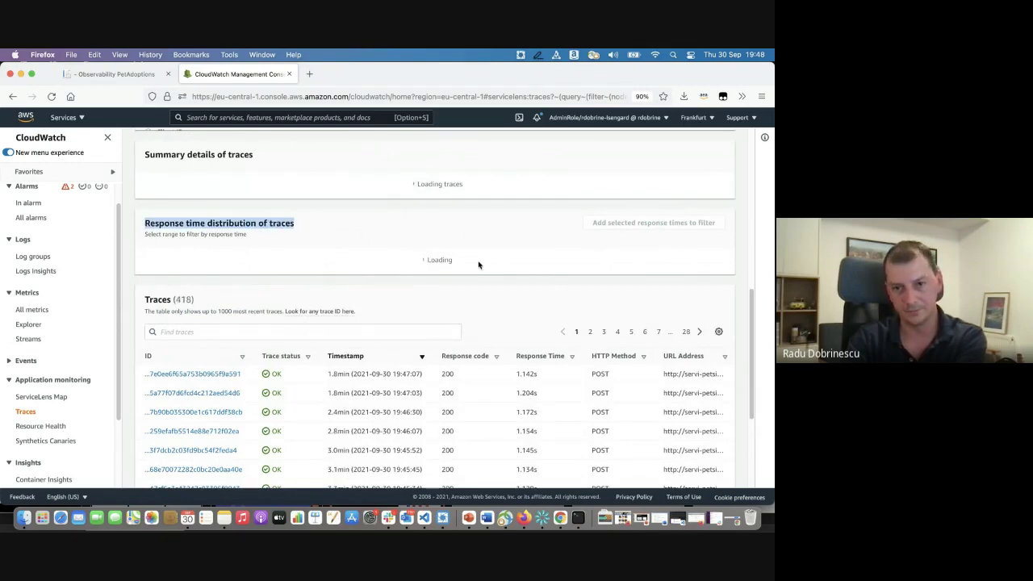
pyautogui.scroll(-2, 277, 279)
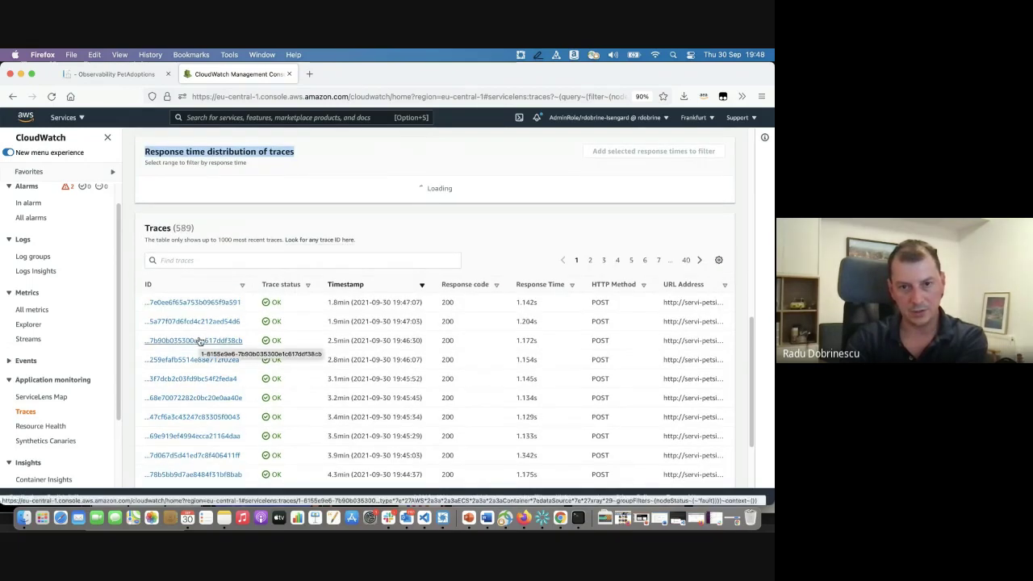
pyautogui.scroll(-3, 201, 339)
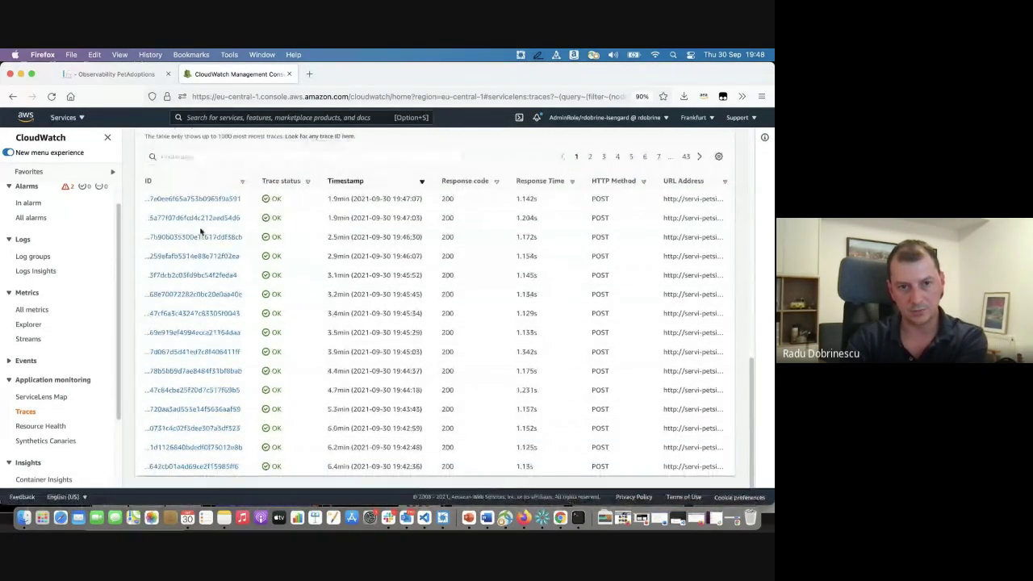
pyautogui.click(201, 234)
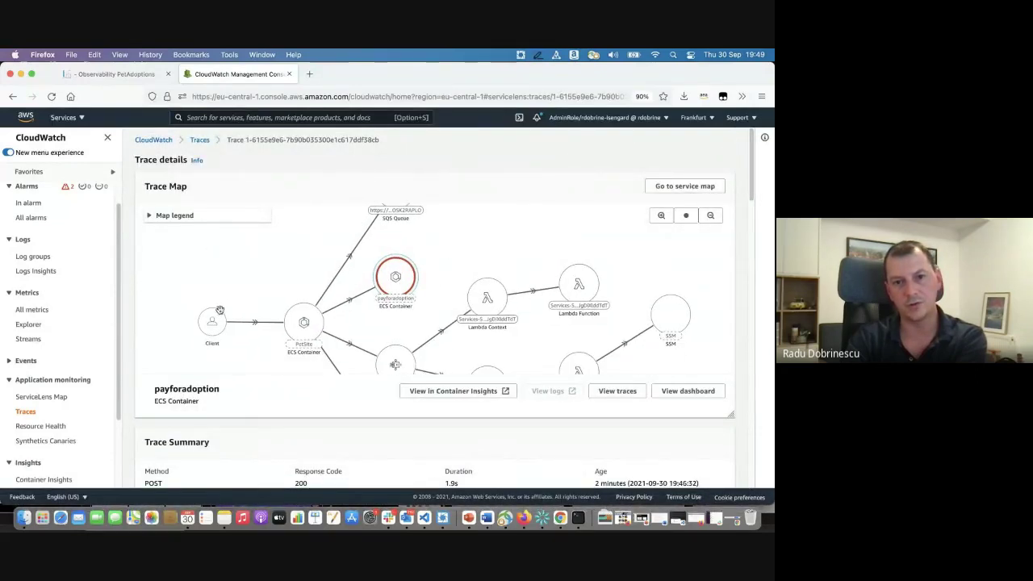
pyautogui.scroll(-3, 318, 273)
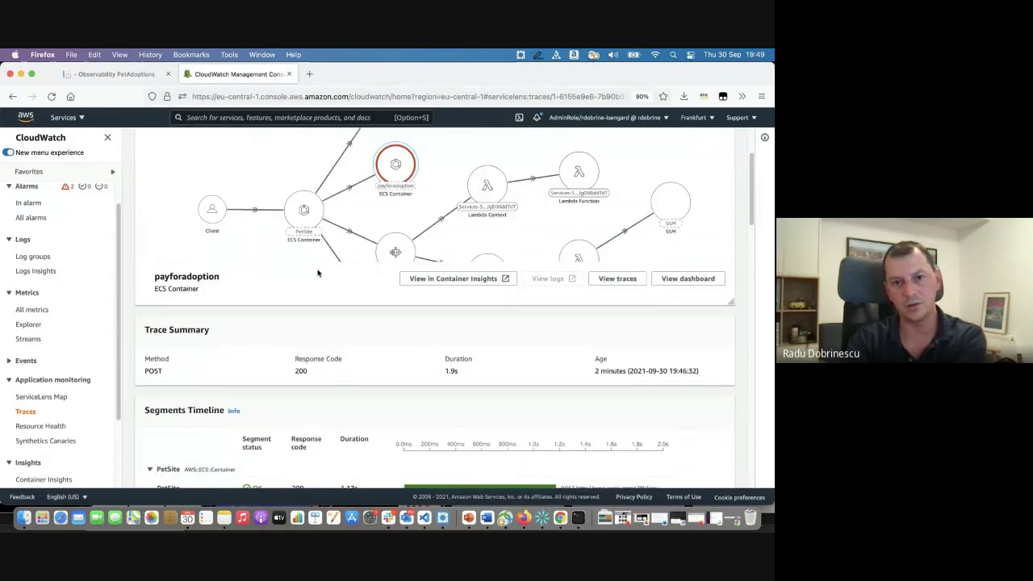
pyautogui.scroll(-3, 242, 364)
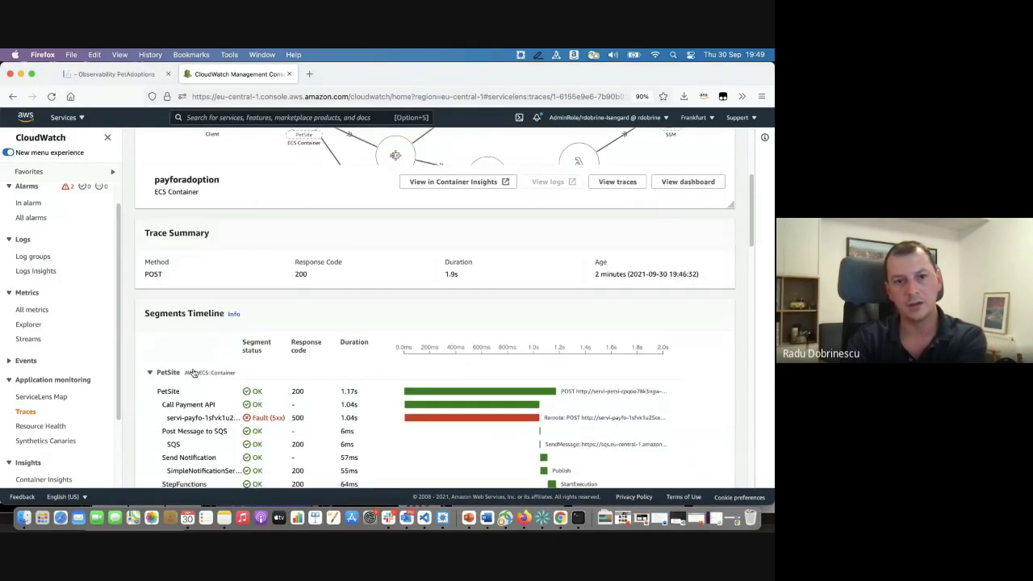
pyautogui.scroll(-3, 194, 373)
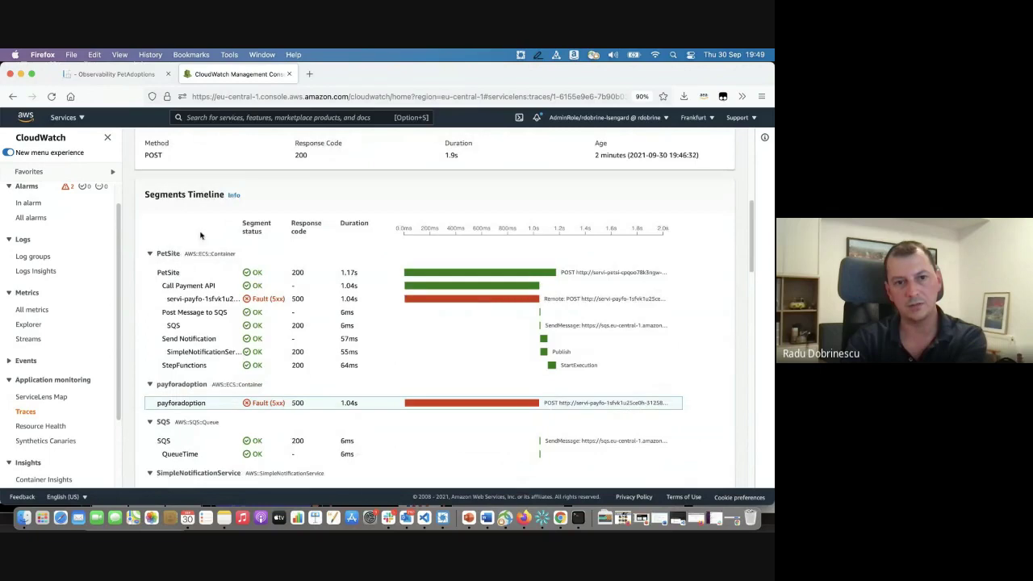
# Step: Examine the trace's segments timeline, from the PetSite and payforadoption segments to the Step Functions and Lambda segments
pyautogui.scroll(-2, 235, 345)
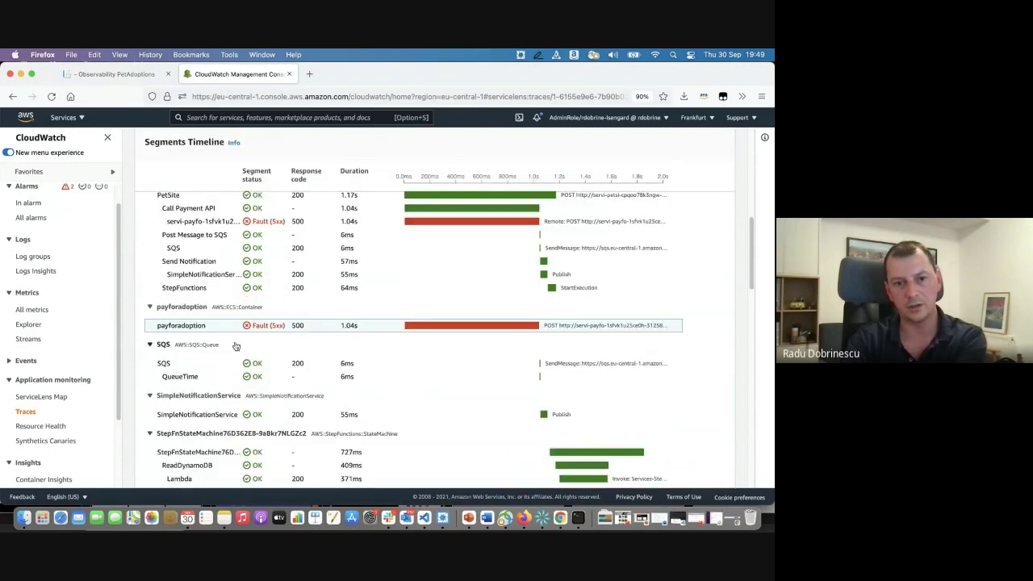
pyautogui.scroll(-4, 236, 346)
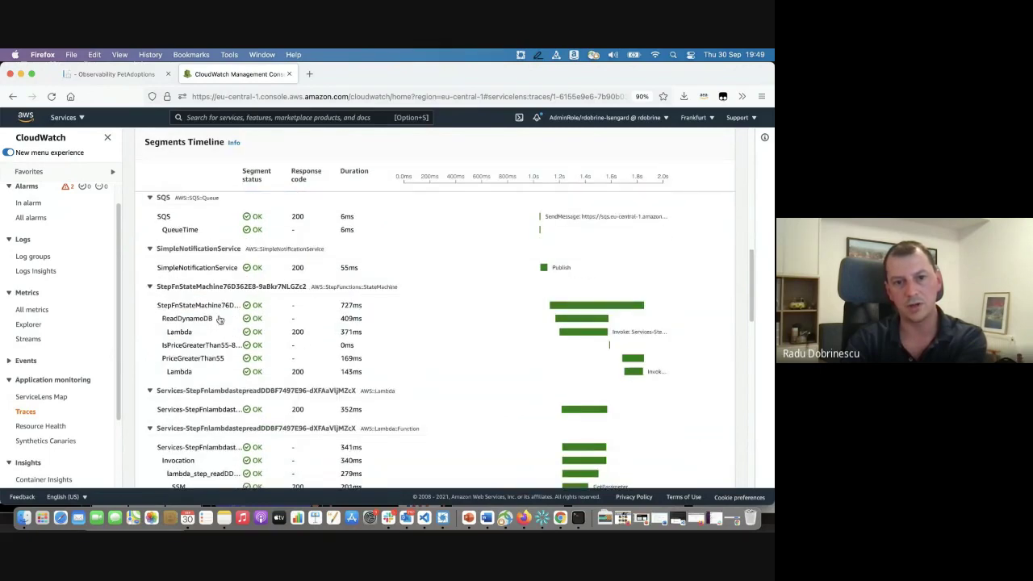
pyautogui.scroll(-4, 234, 355)
pyautogui.scroll(4, 247, 420)
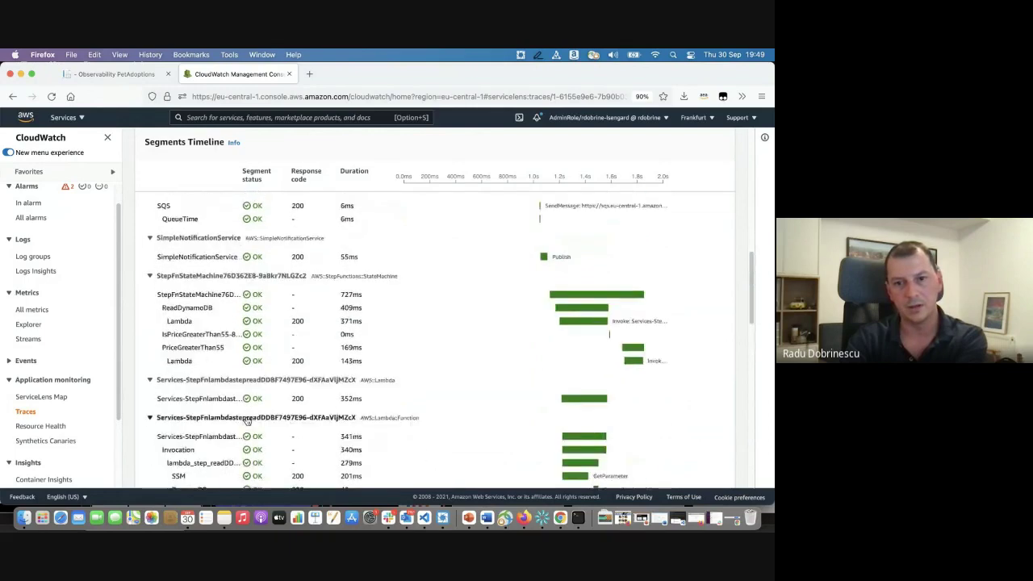
pyautogui.scroll(4, 247, 420)
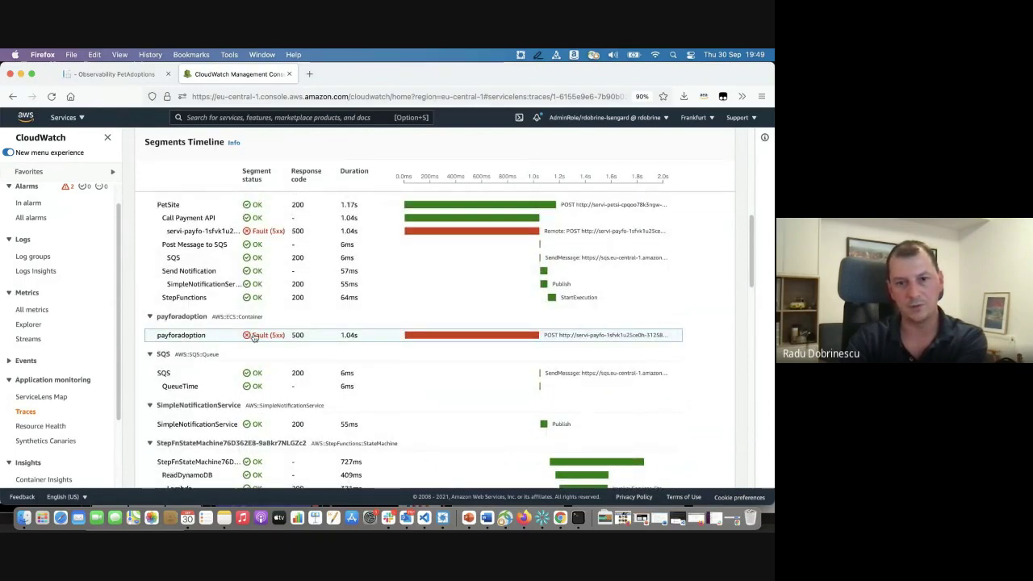
# Step: Expand the PayForAdoption log entry of this trace and highlight the err value in its message
pyautogui.scroll(-20, 300, 358)
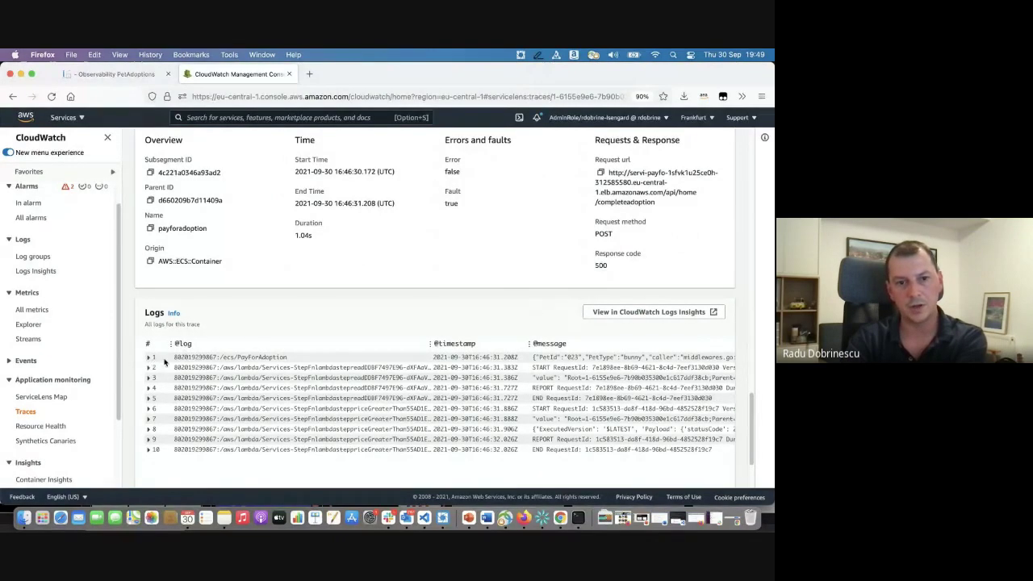
pyautogui.click(151, 357)
pyautogui.scroll(-1, 340, 422)
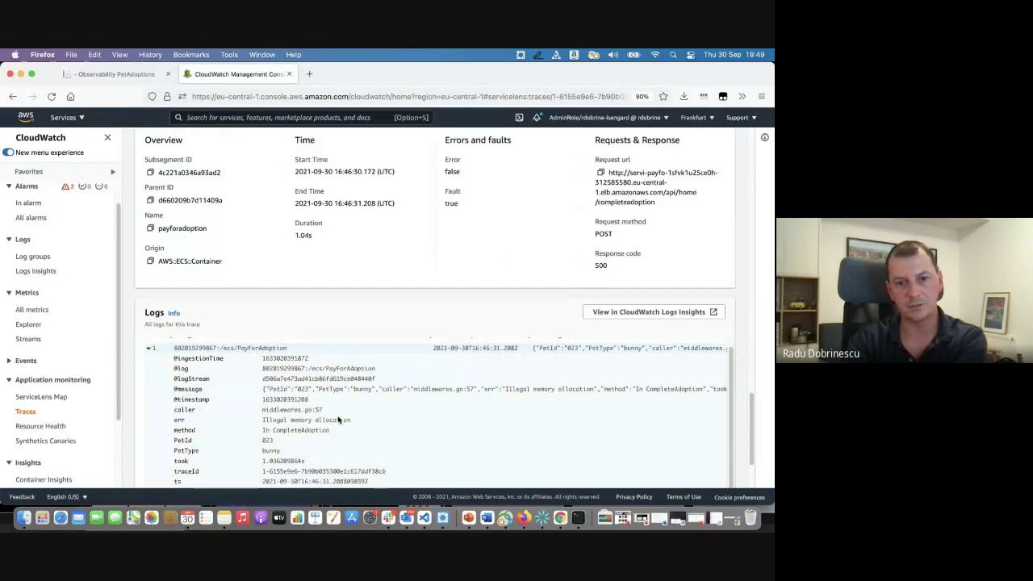
pyautogui.moveTo(501, 392); pyautogui.dragTo(609, 392)
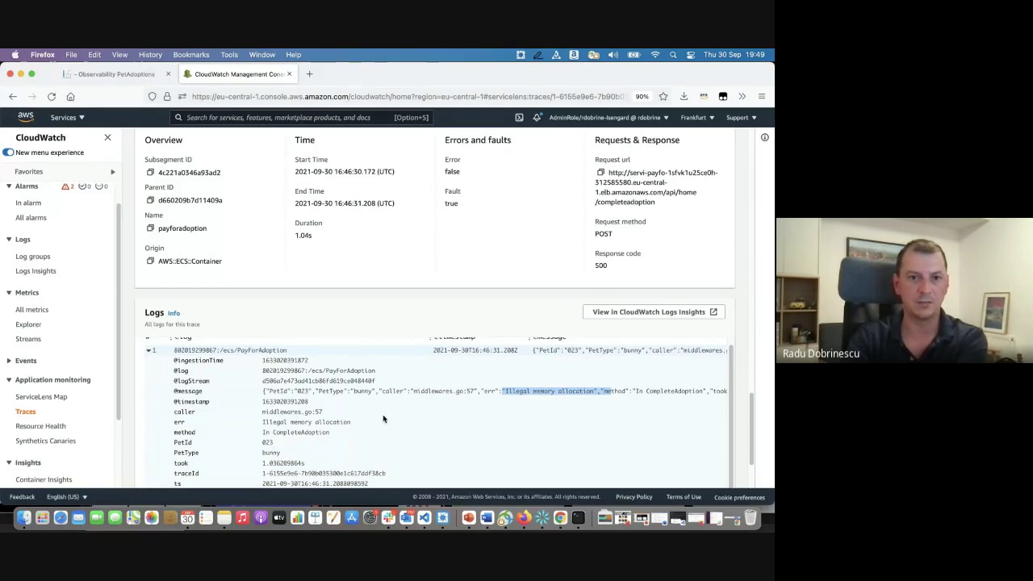
# Step: Recheck the SSM, DynamoDB and Lambda segments in the timeline, and return to the trace's logs
pyautogui.scroll(10, 383, 419)
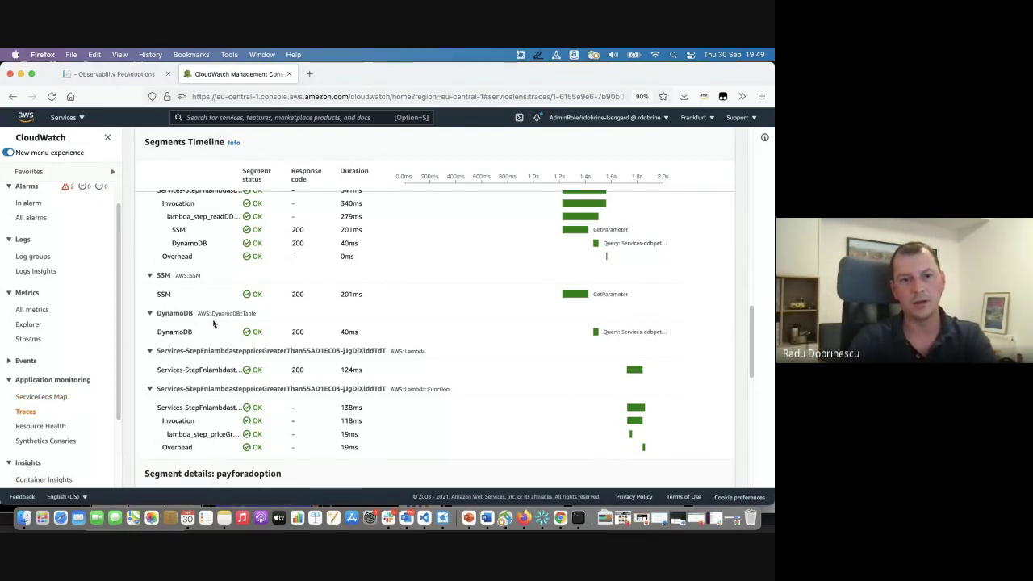
pyautogui.scroll(-15, 212, 325)
pyautogui.scroll(-2, 73, 396)
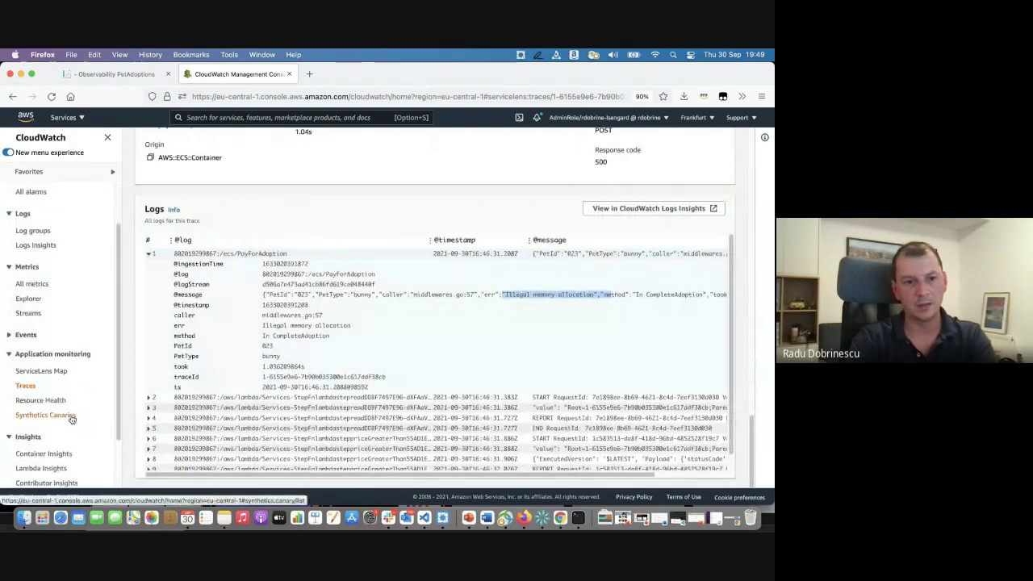
pyautogui.scroll(3, 84, 416)
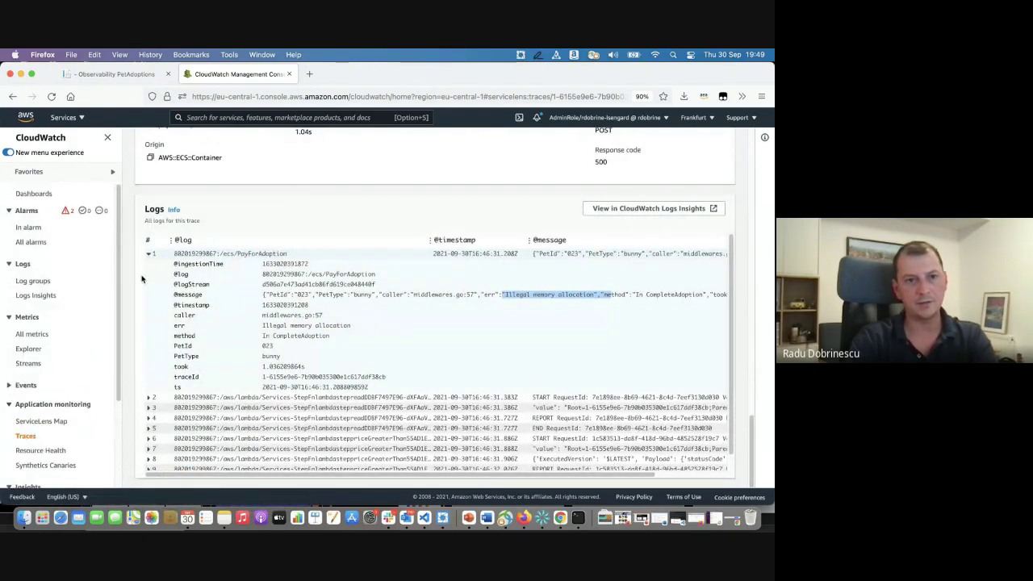
# Step: Search the AWS services for x-ray, open X-Ray and go to its Analytics page
pyautogui.click(228, 117)
pyautogui.write('x-ray')
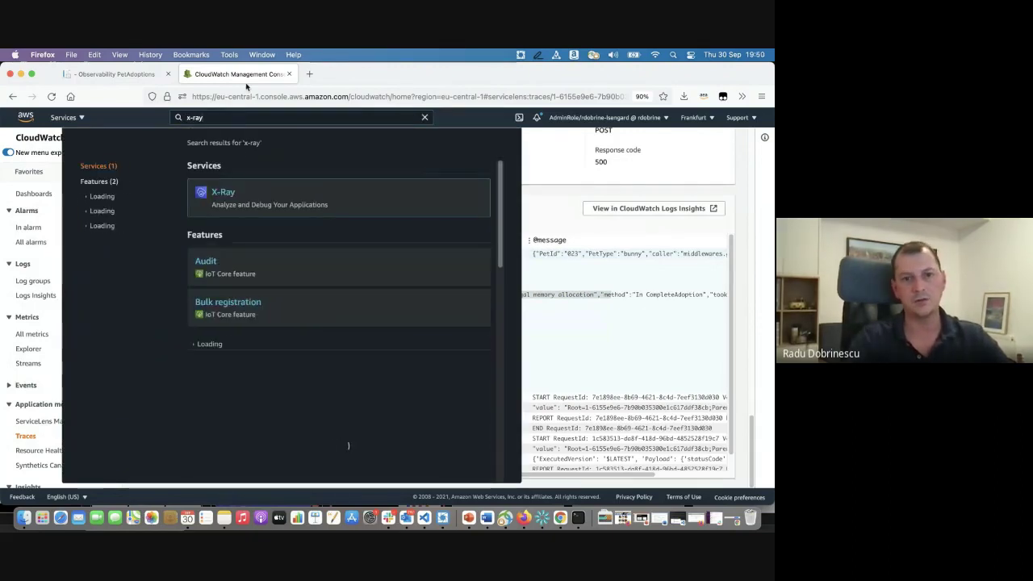
pyautogui.click(225, 192)
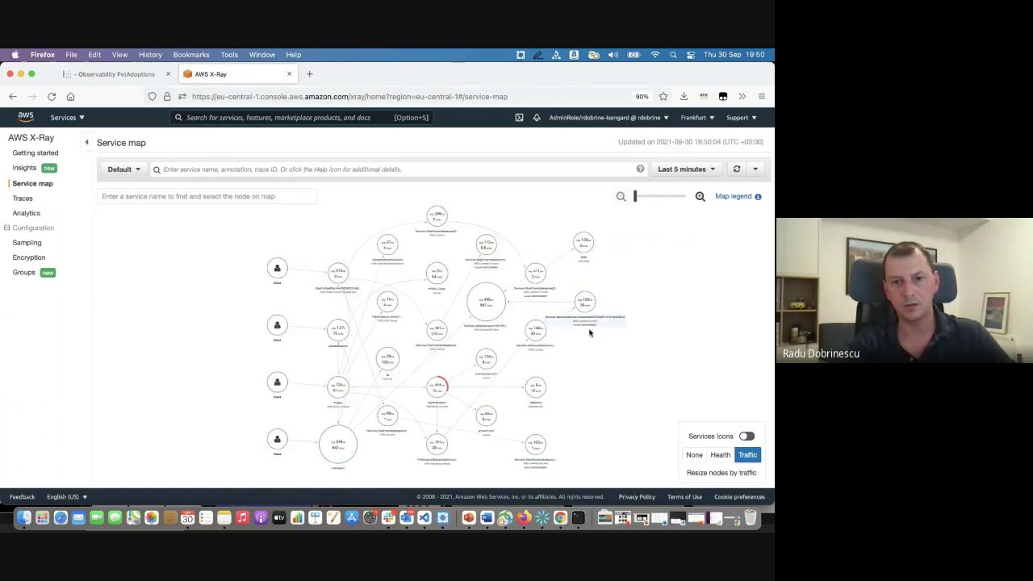
pyautogui.click(24, 213)
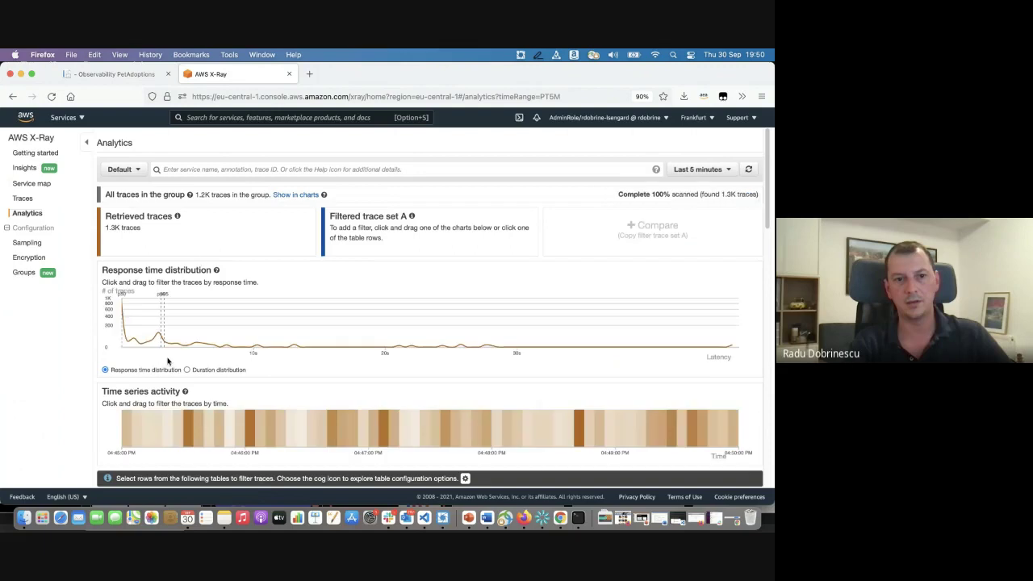
# Step: Review the X-Ray analytics: response time distribution, time series activity, and the user, HTTP status code and URL tables
pyautogui.scroll(-1, 265, 334)
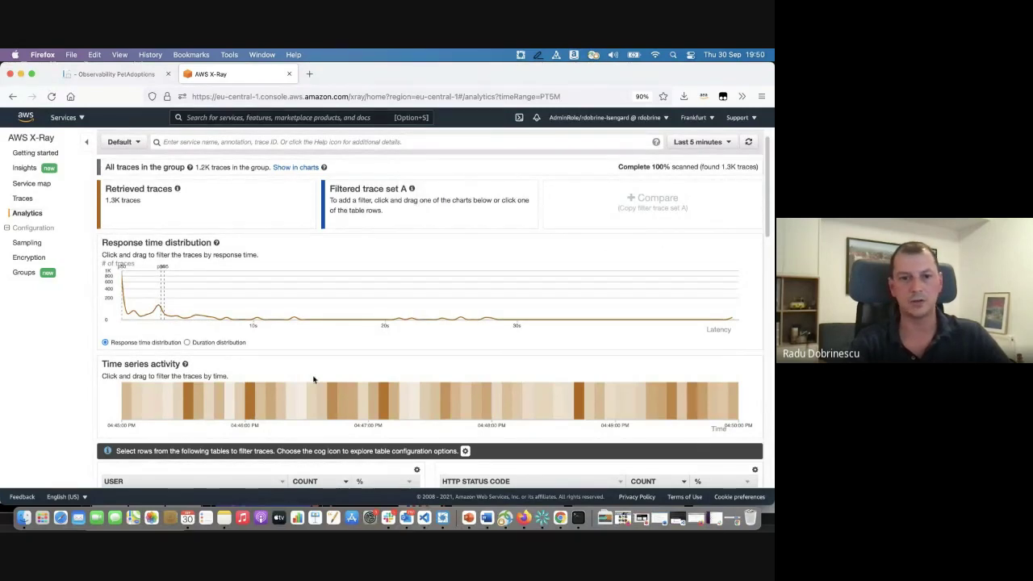
pyautogui.scroll(-3, 314, 379)
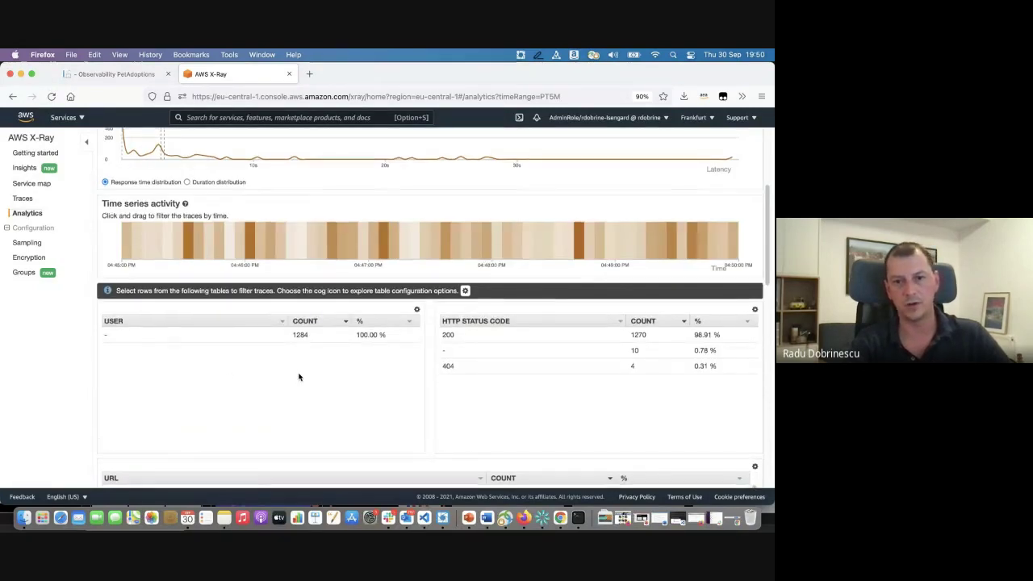
pyautogui.scroll(-2, 299, 377)
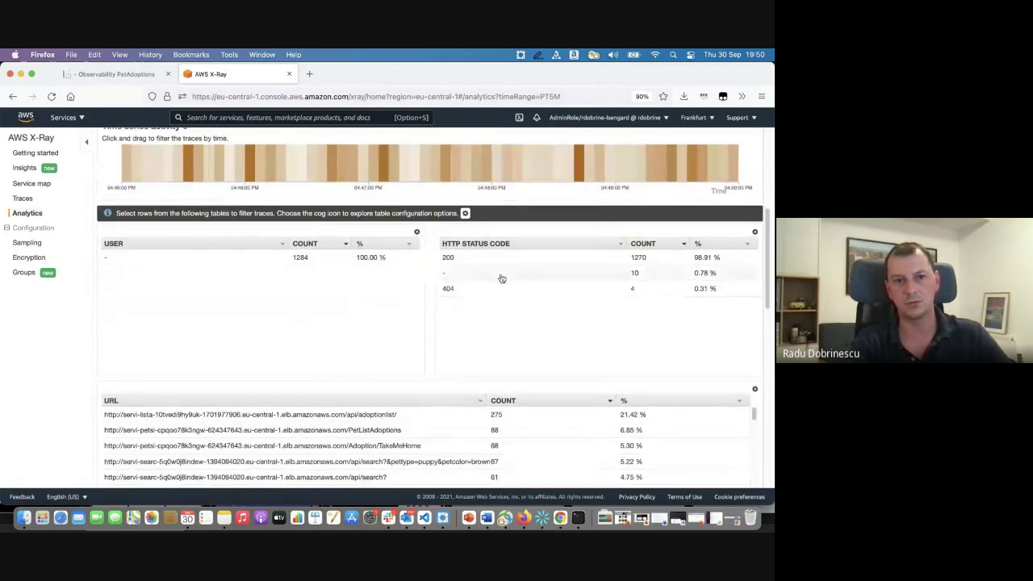
pyautogui.scroll(5, 501, 278)
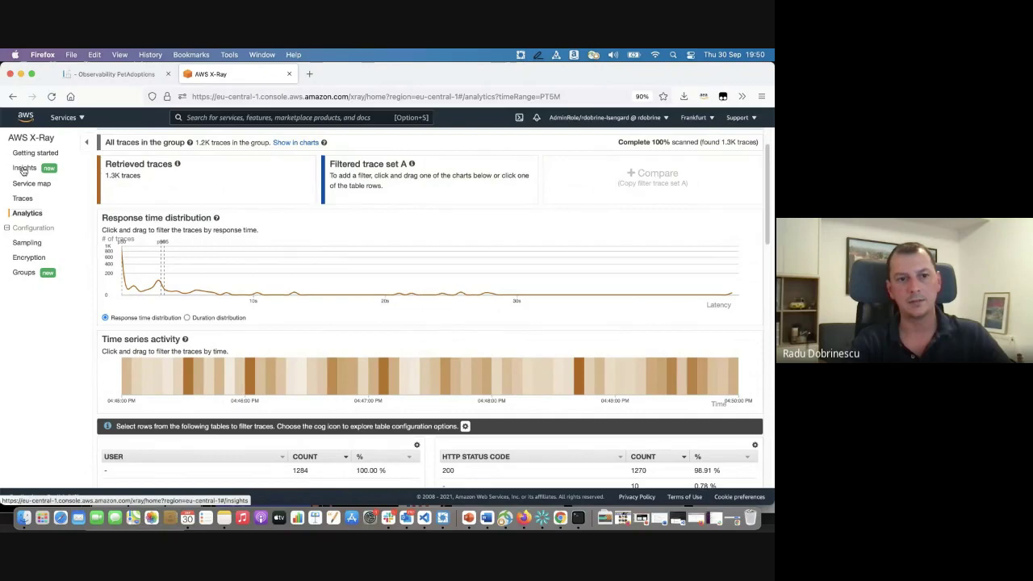
# Step: Open the X-Ray sampling rules and refresh them to inspect the Default rule's trend
pyautogui.click(29, 244)
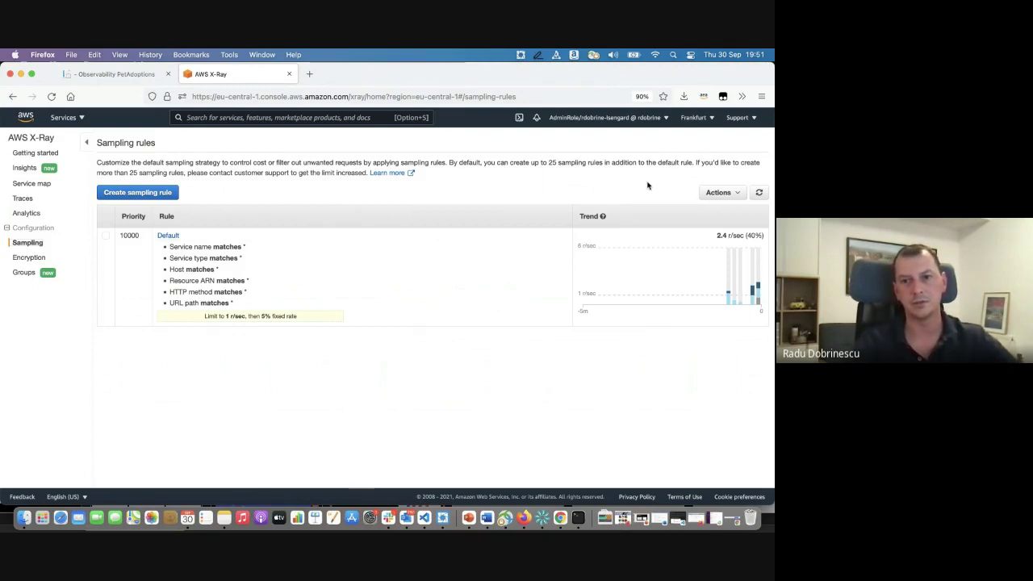
pyautogui.click(759, 193)
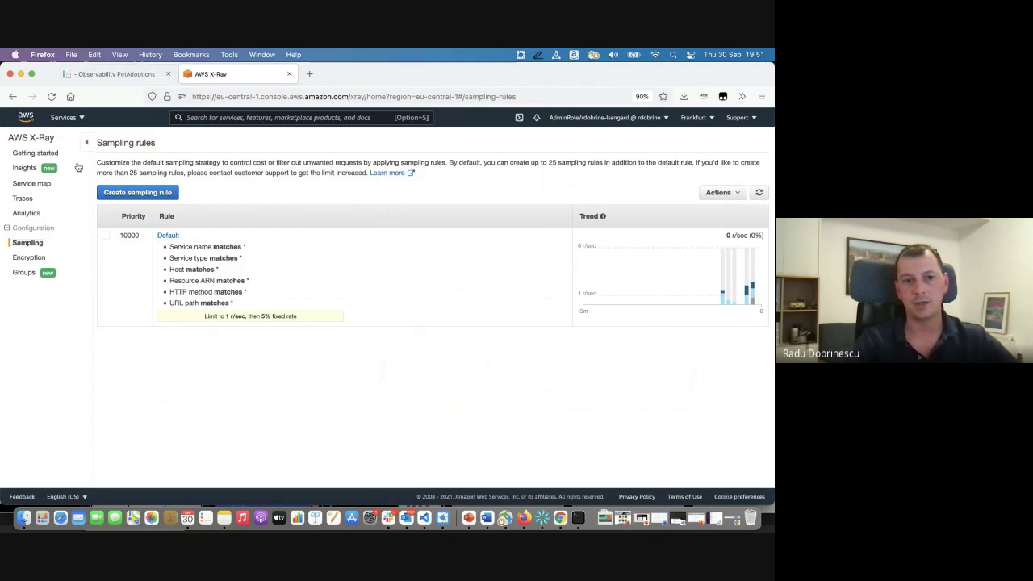
# Step: Return to the pet adoption site, switch to the Google Meet call in Chrome and stop presenting the screen
pyautogui.click(111, 74)
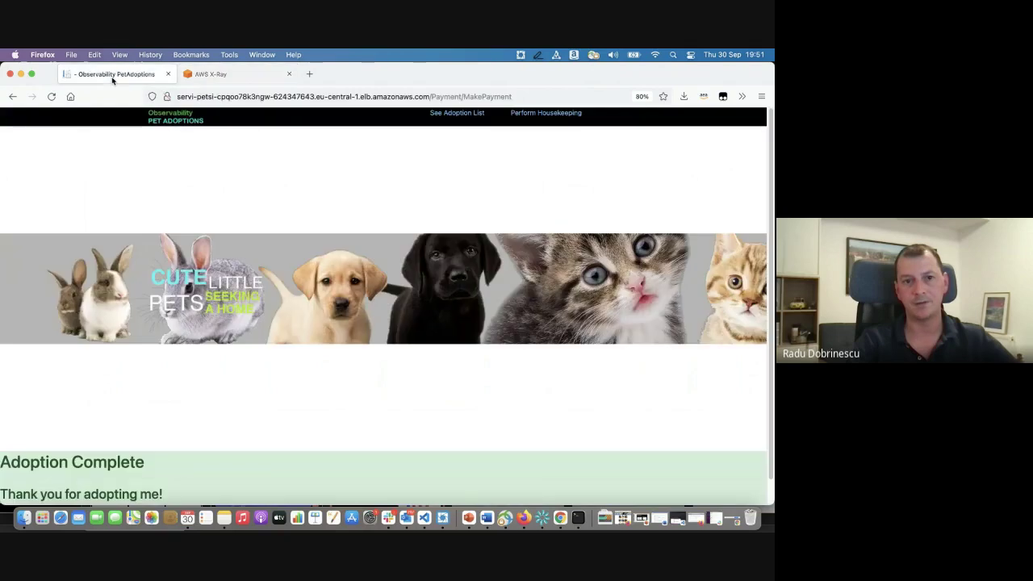
pyautogui.click(559, 518)
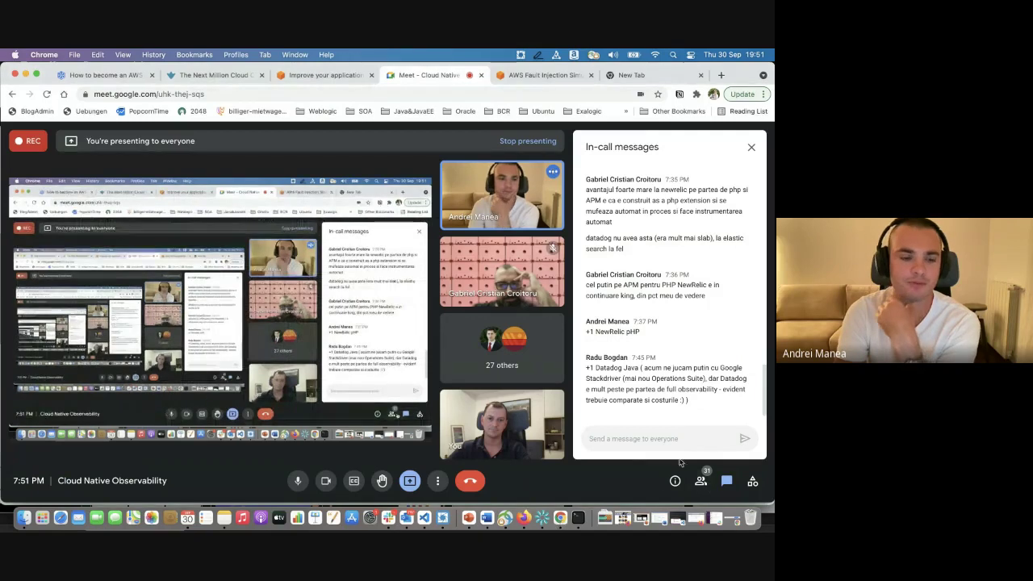
pyautogui.click(521, 144)
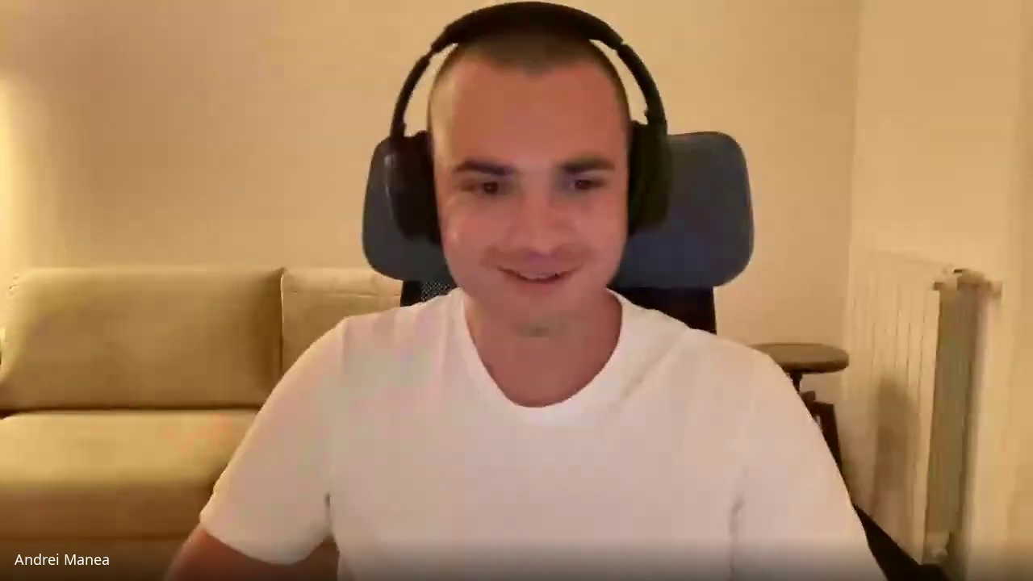